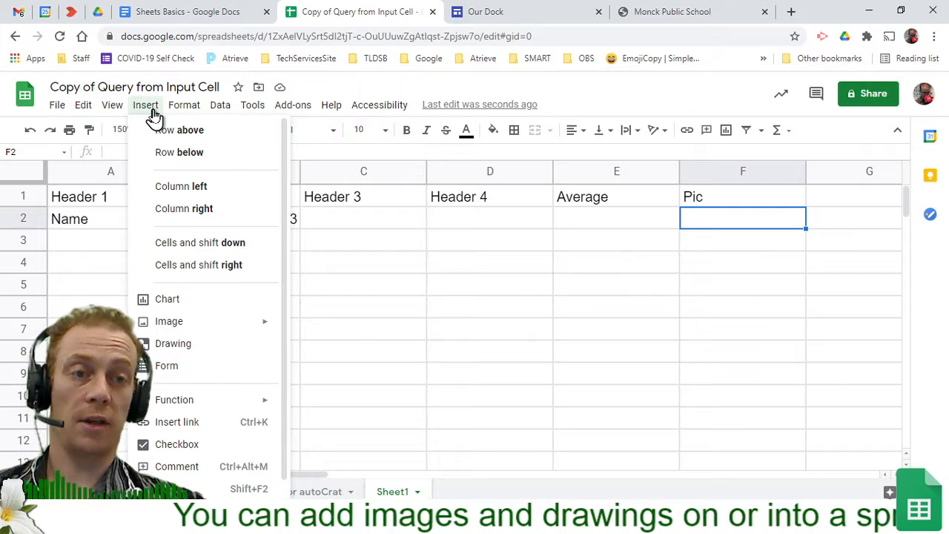
# - Insert the image Baby.jpg from the Pictures folder in Google Drive into cell F2
pyautogui.moveTo(217, 331)
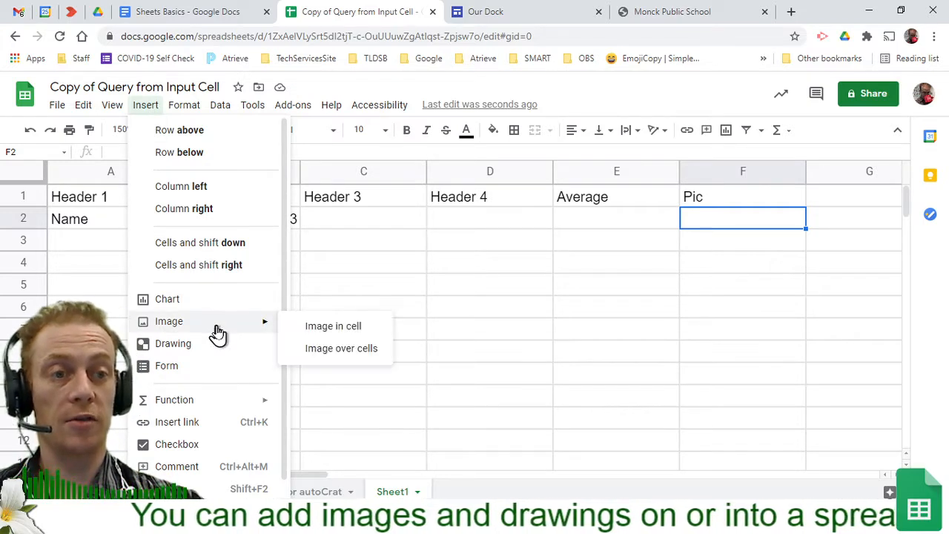
pyautogui.click(319, 328)
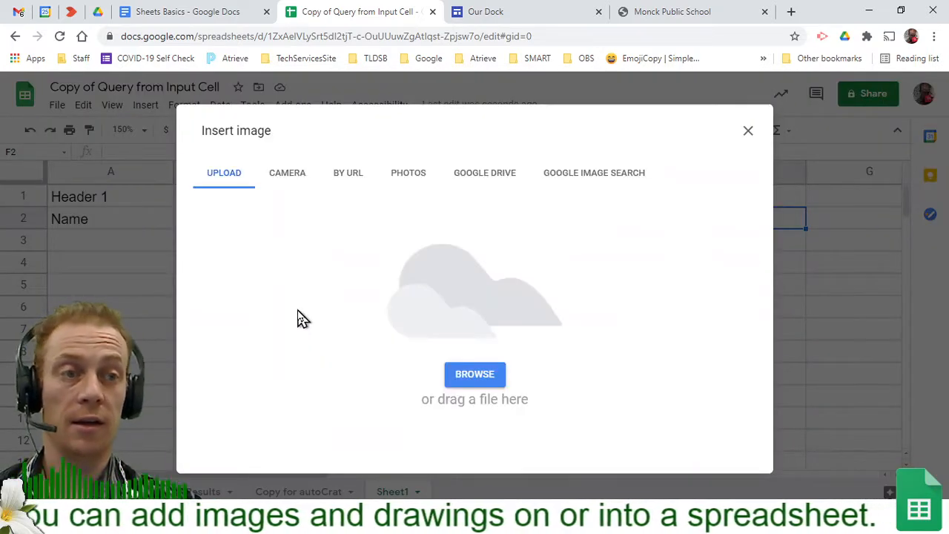
pyautogui.click(479, 178)
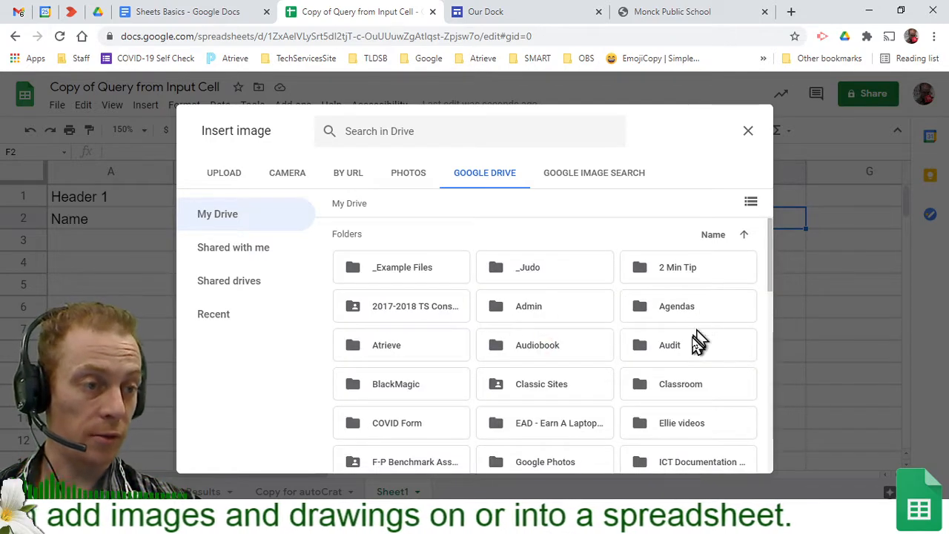
pyautogui.scroll(-4, 696, 342)
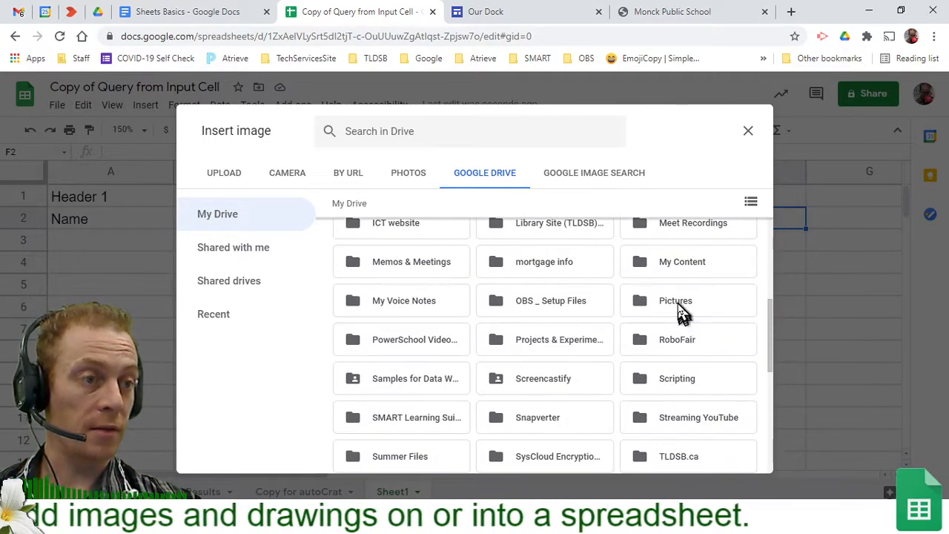
pyautogui.doubleClick(678, 304)
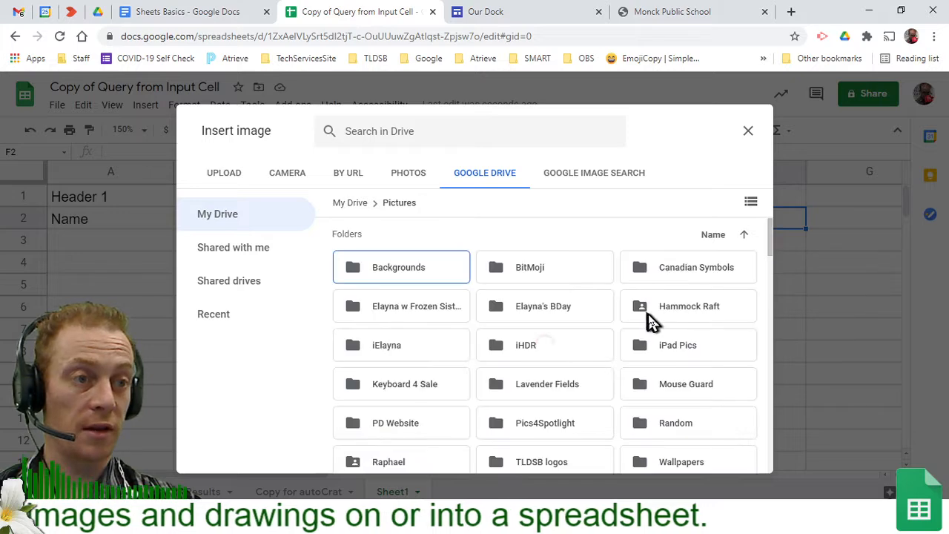
pyautogui.scroll(-5, 650, 318)
pyautogui.scroll(2, 650, 318)
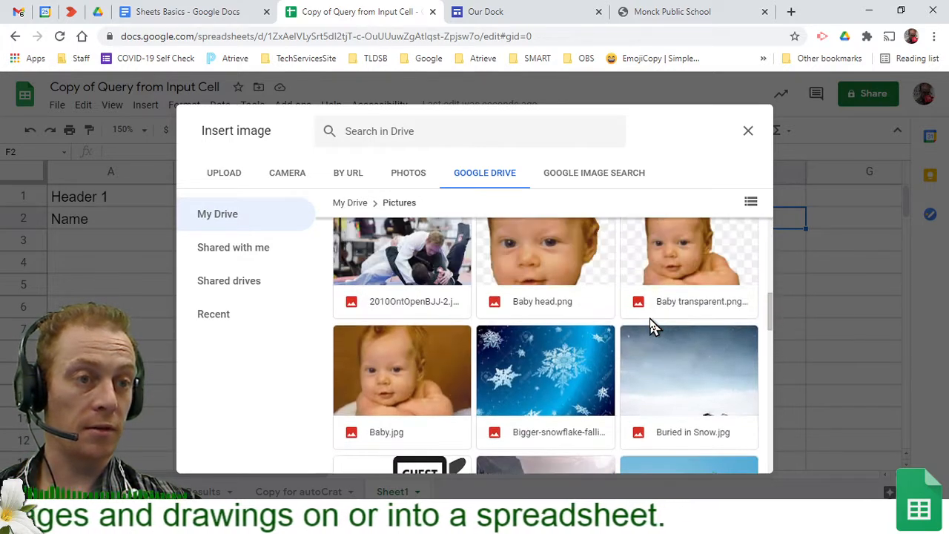
pyautogui.click(406, 370)
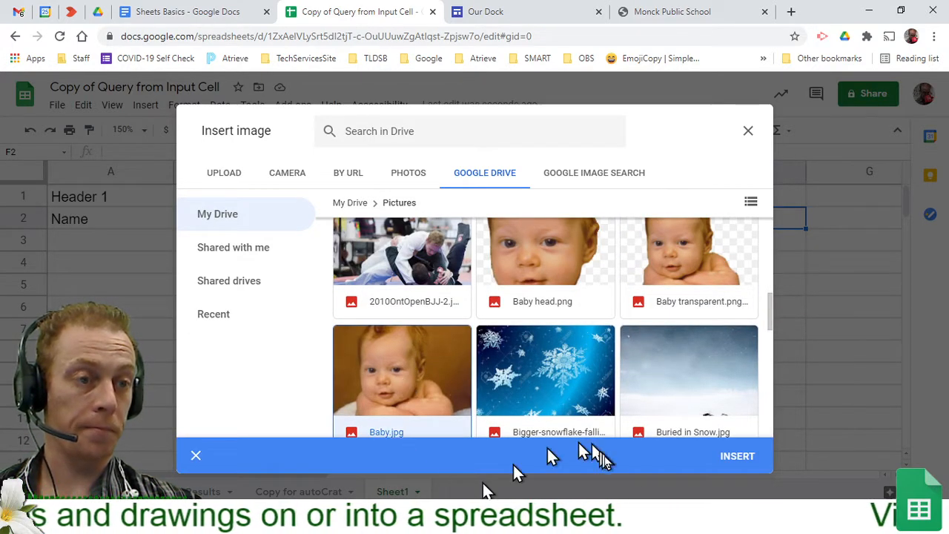
pyautogui.click(731, 458)
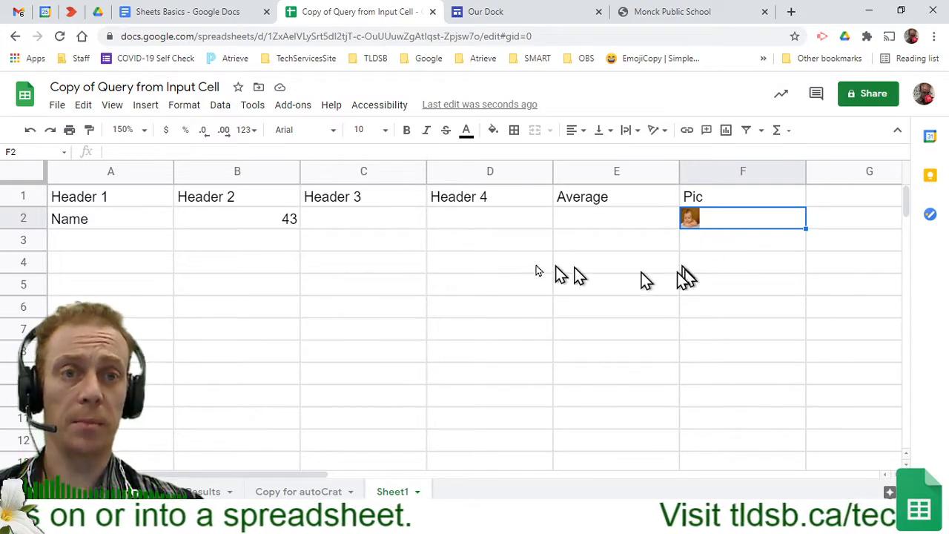
# - Try a taller row 2 to enlarge the picture in its cell, and undo the resize
pyautogui.moveTo(21, 229); pyautogui.dragTo(21, 280)
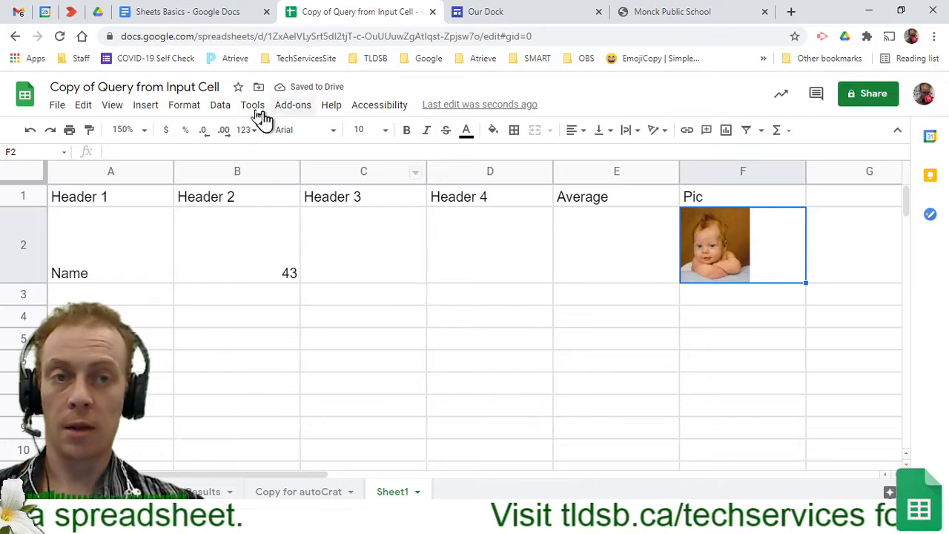
pyautogui.click(30, 130)
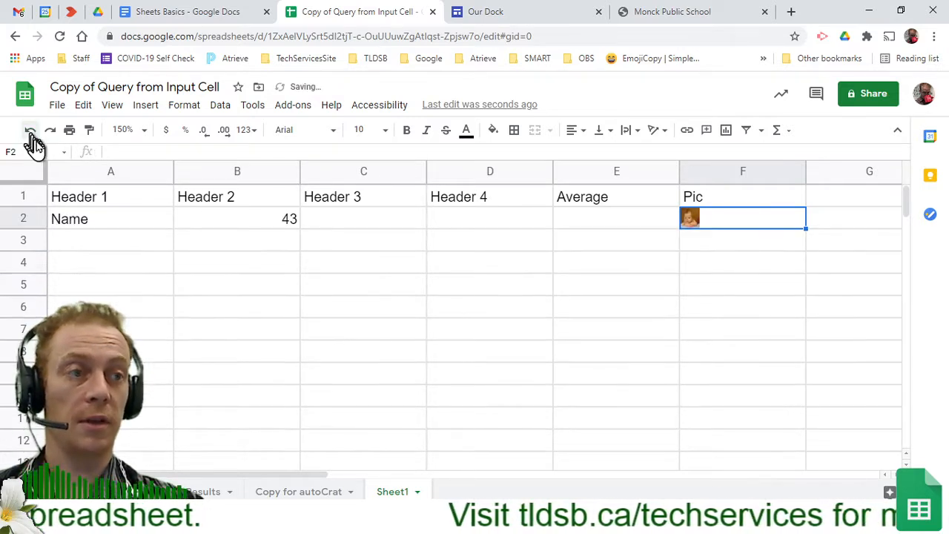
# - With cell F3 selected, start inserting an image over the cells using Google Drive as the source
pyautogui.click(712, 251)
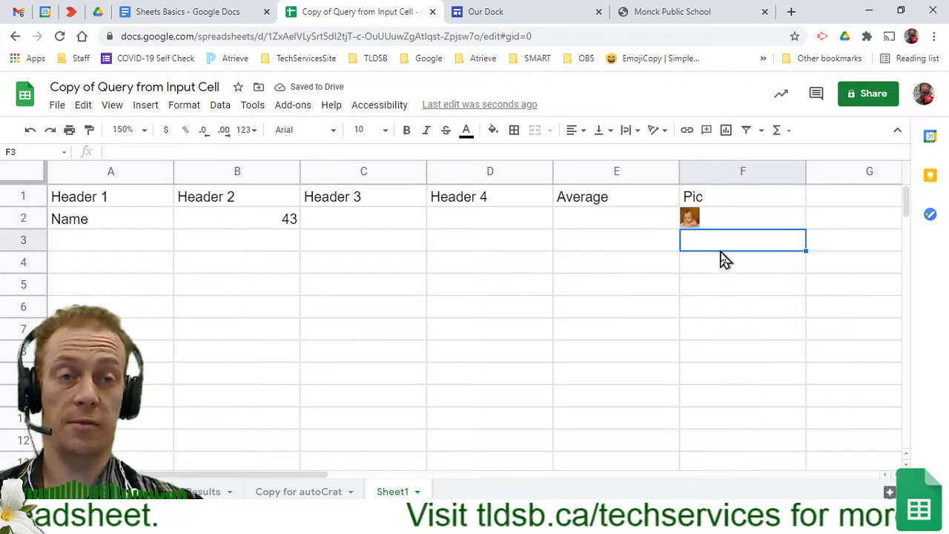
pyautogui.click(145, 105)
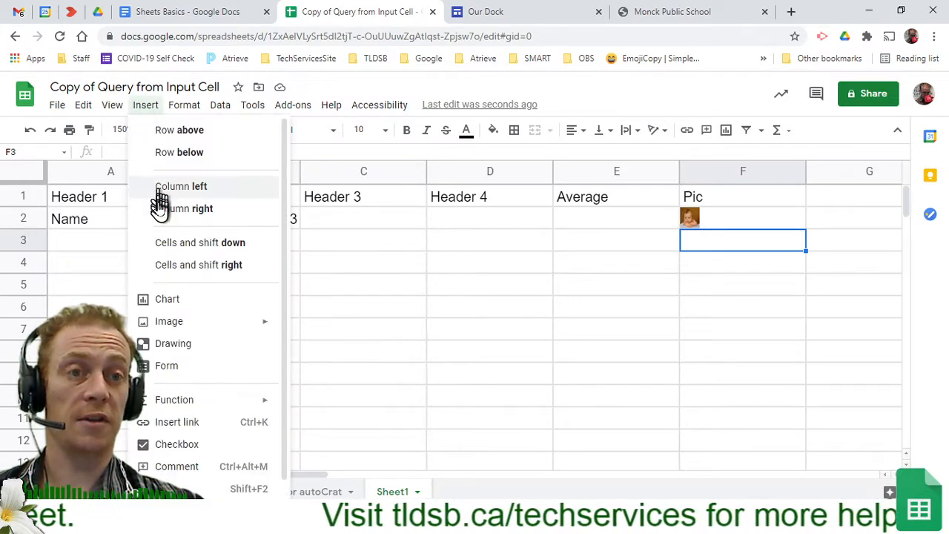
pyautogui.moveTo(220, 327)
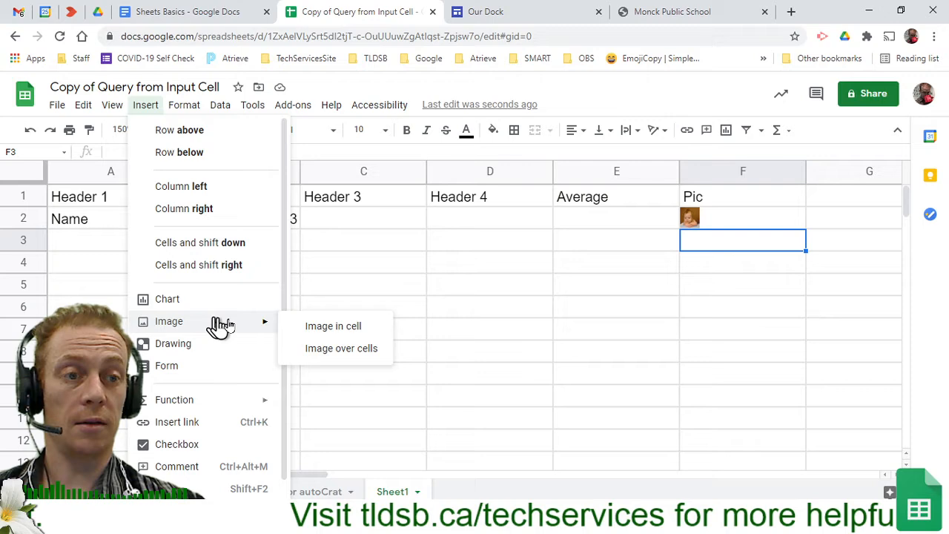
pyautogui.click(343, 354)
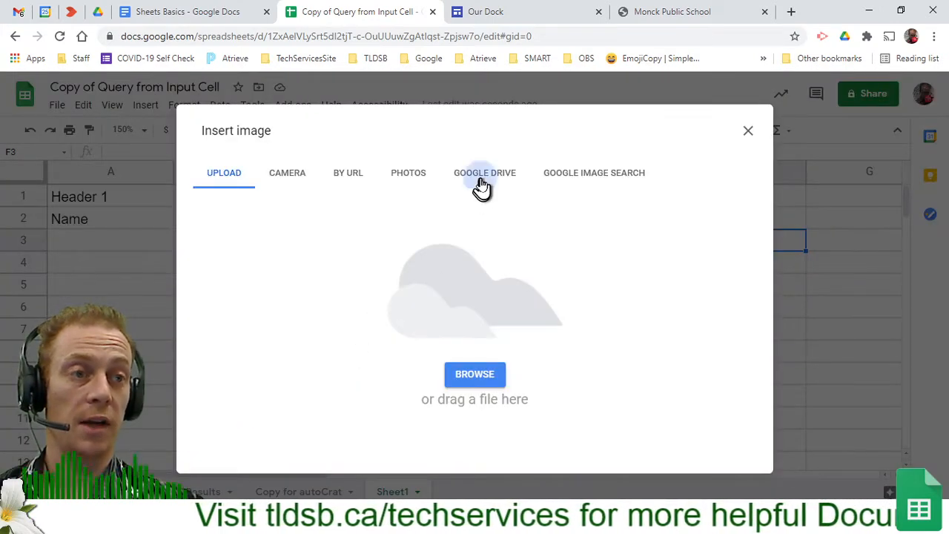
pyautogui.click(482, 185)
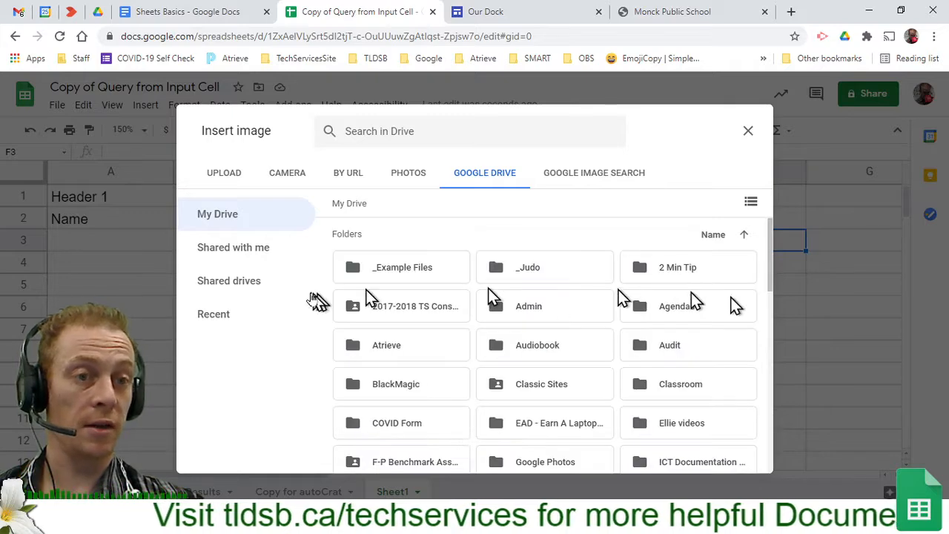
pyautogui.click(224, 317)
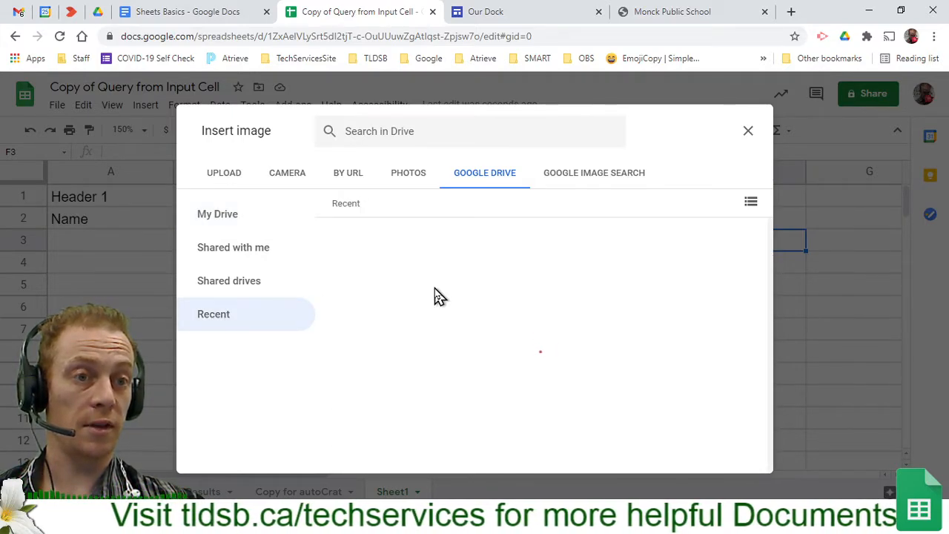
pyautogui.scroll(-6, 430, 314)
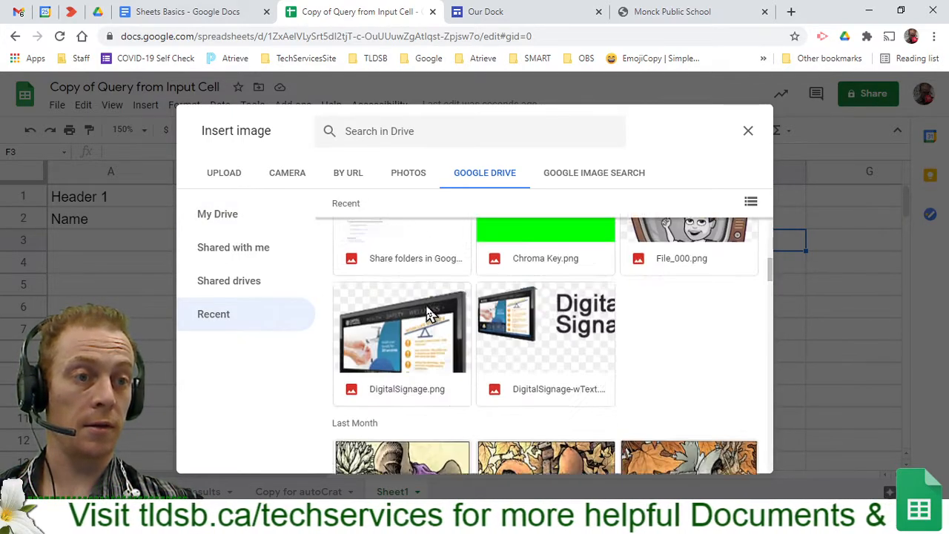
pyautogui.scroll(6, 430, 314)
pyautogui.click(242, 223)
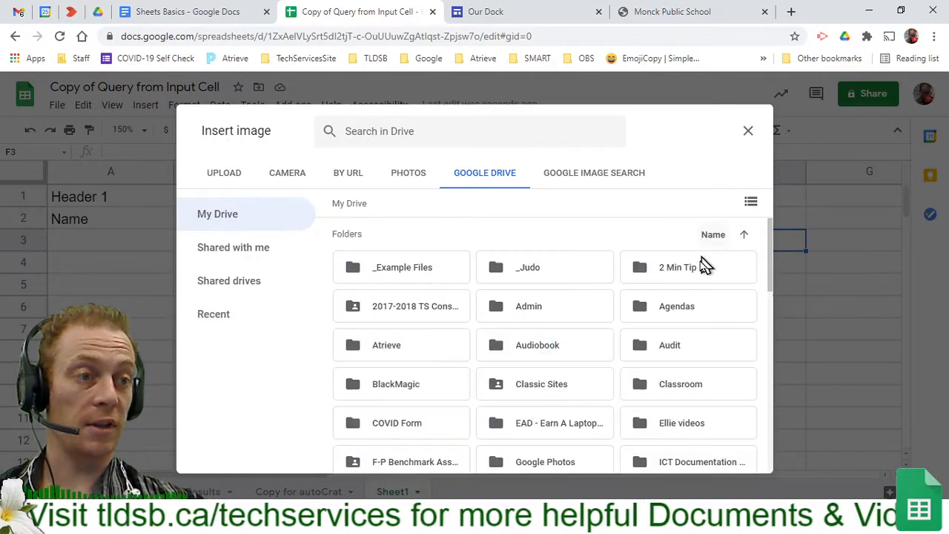
# - Insert Baby.jpg from the Pictures folder in My Drive as an image over the cells
pyautogui.scroll(-6, 687, 301)
pyautogui.scroll(1, 686, 301)
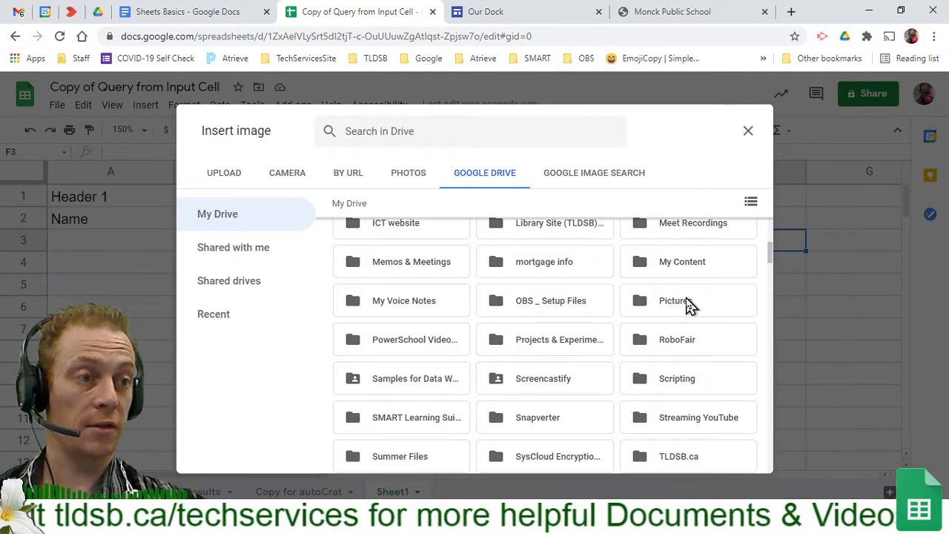
pyautogui.doubleClick(686, 301)
pyautogui.scroll(-10, 553, 307)
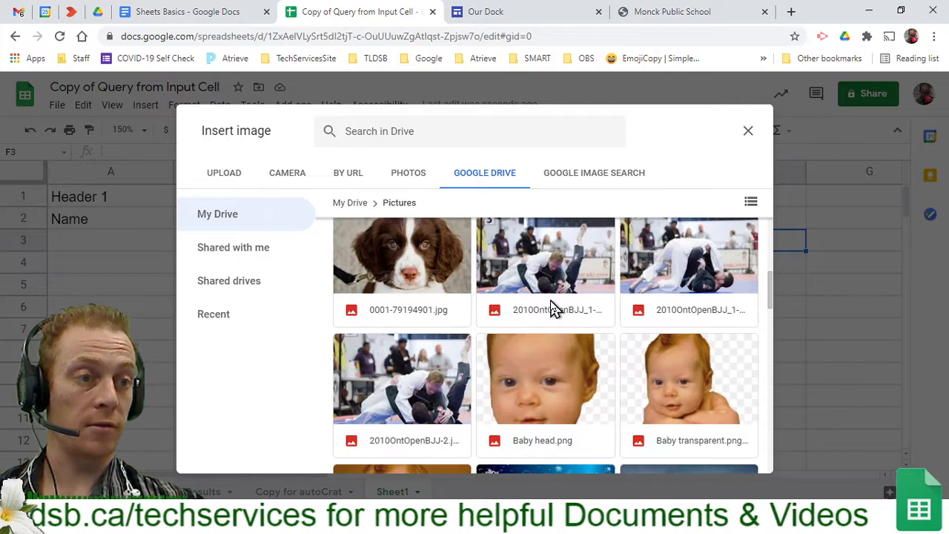
pyautogui.click(394, 386)
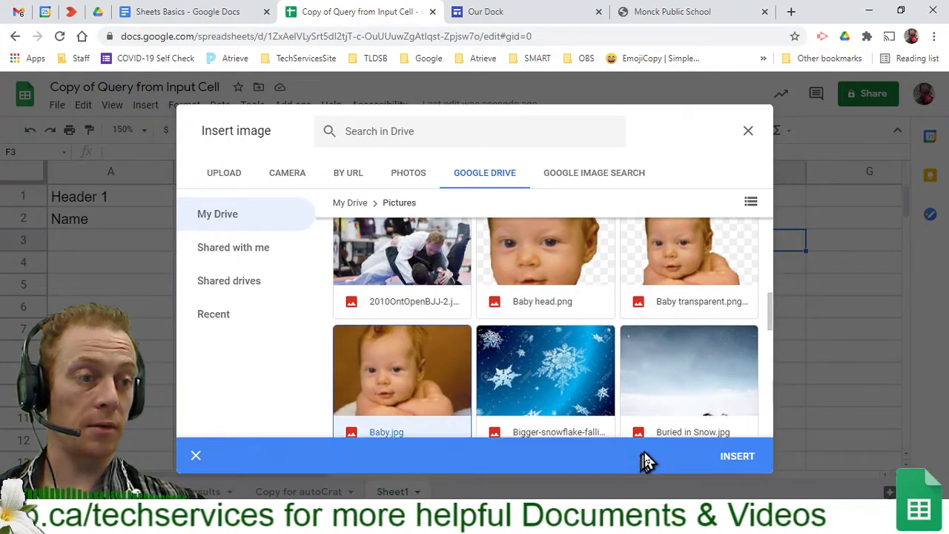
pyautogui.click(728, 457)
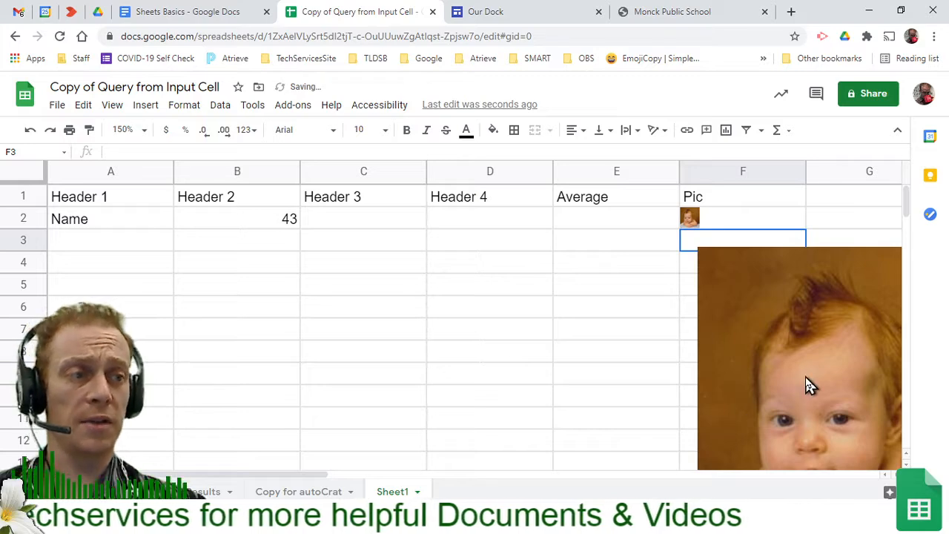
# - Shrink the floating baby picture to slightly wider than one column and place it mainly over column F, around rows 4 to 11
pyautogui.moveTo(835, 369); pyautogui.dragTo(533, 333)
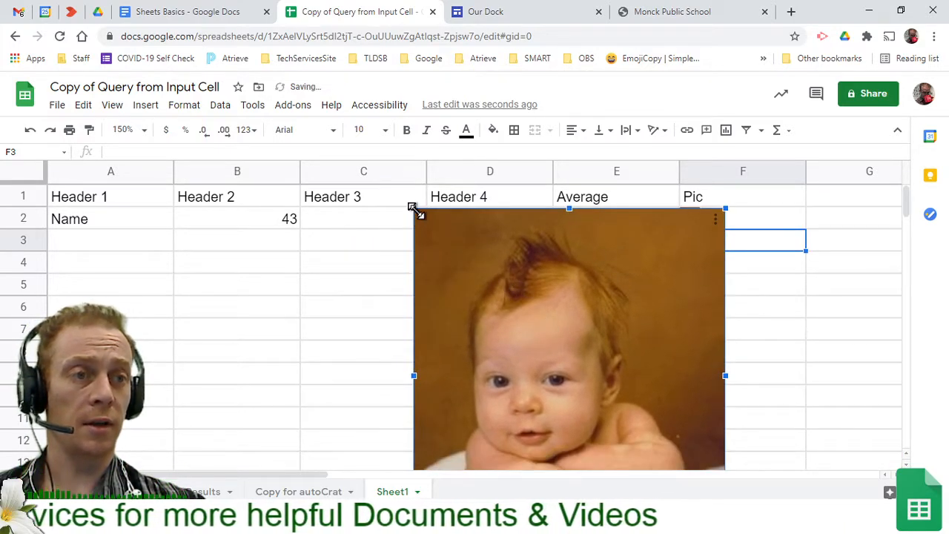
pyautogui.moveTo(413, 205); pyautogui.dragTo(577, 384)
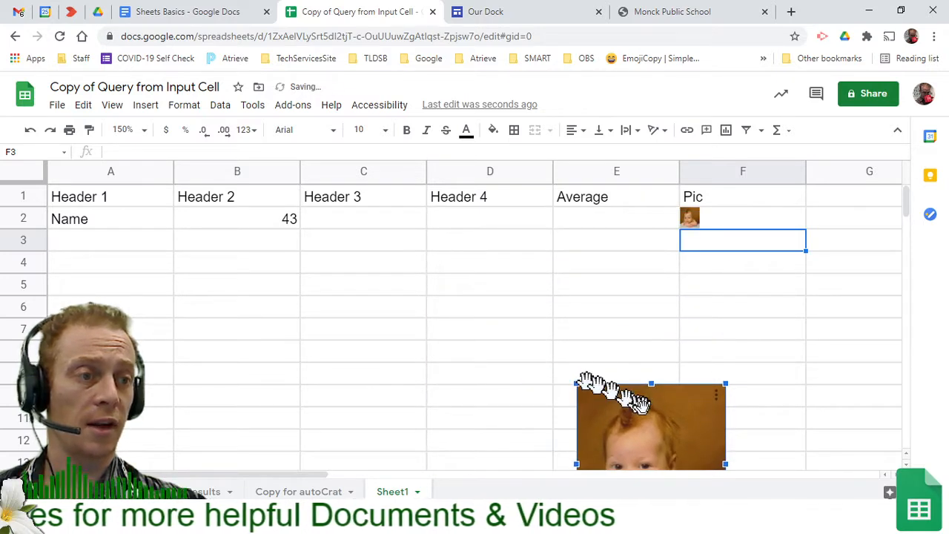
pyautogui.moveTo(640, 415); pyautogui.dragTo(717, 299)
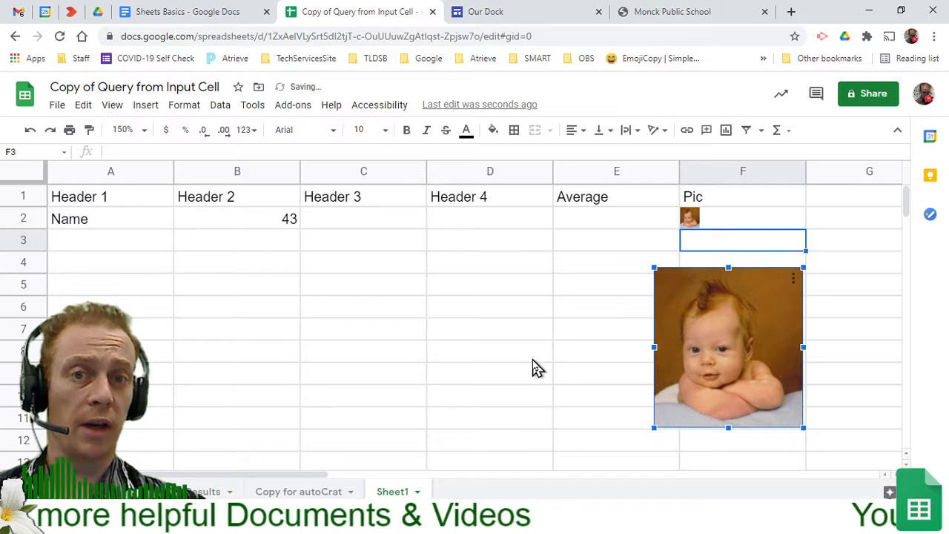
# - Highlight the row 2 cells from A2 to F2 and release the selection
pyautogui.moveTo(716, 225); pyautogui.dragTo(136, 225)
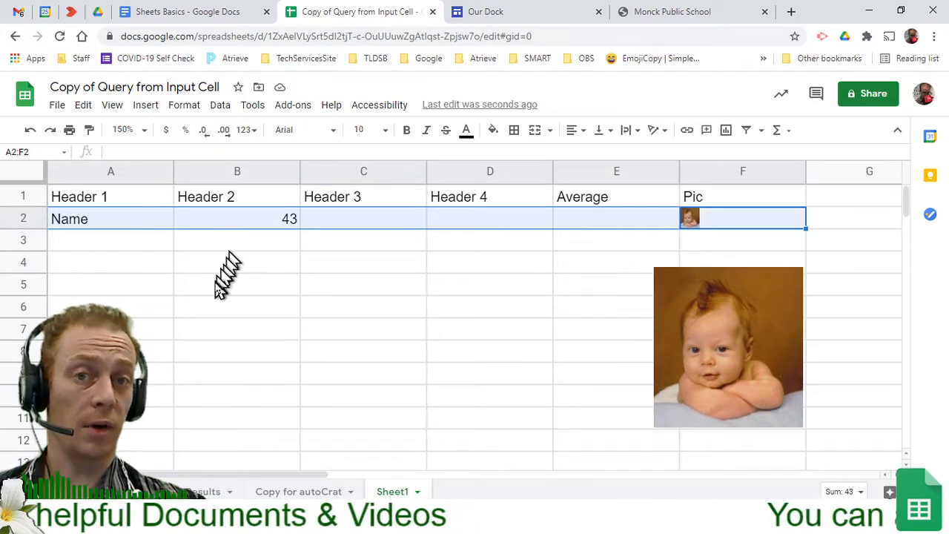
pyautogui.click(238, 315)
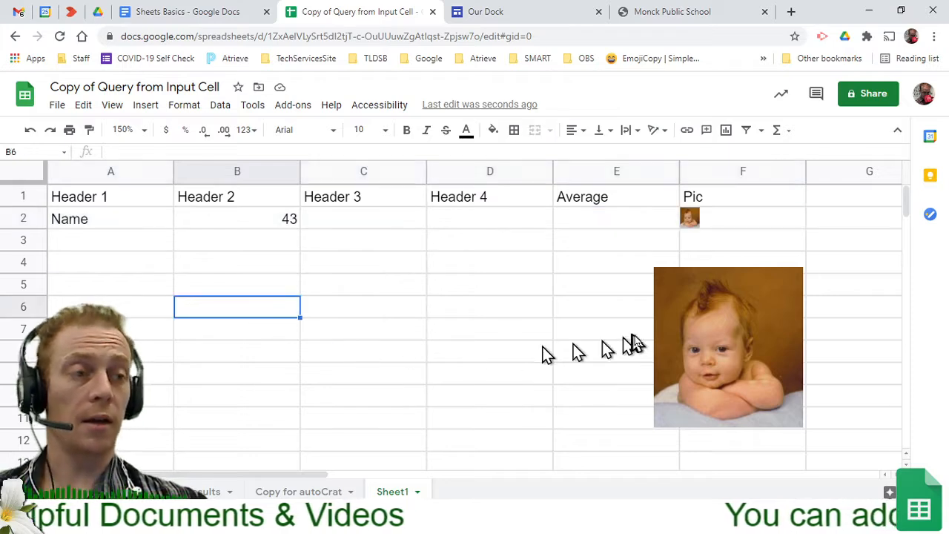
# - Move the floating baby picture over columns D and E, and return it to column F just below the in-cell picture
pyautogui.click(706, 333)
pyautogui.moveTo(705, 333); pyautogui.dragTo(546, 328)
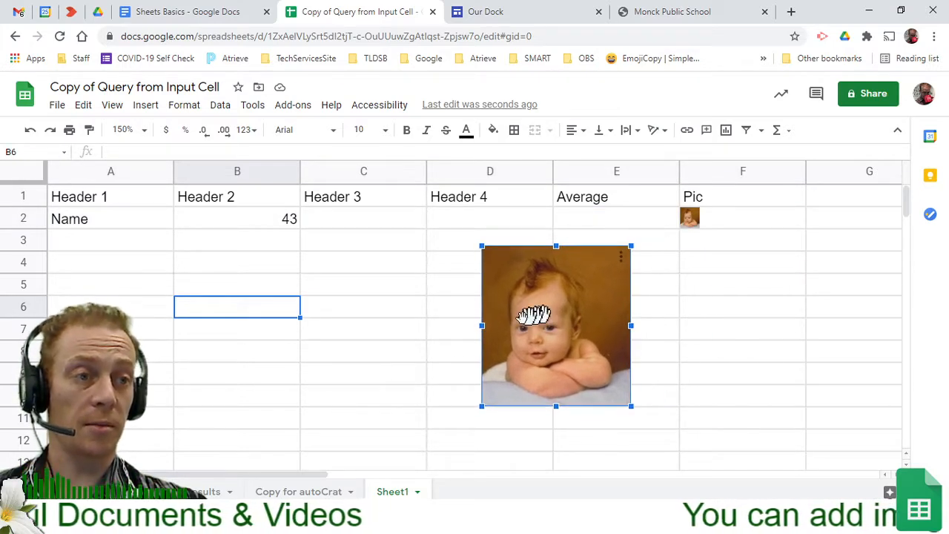
pyautogui.click(407, 361)
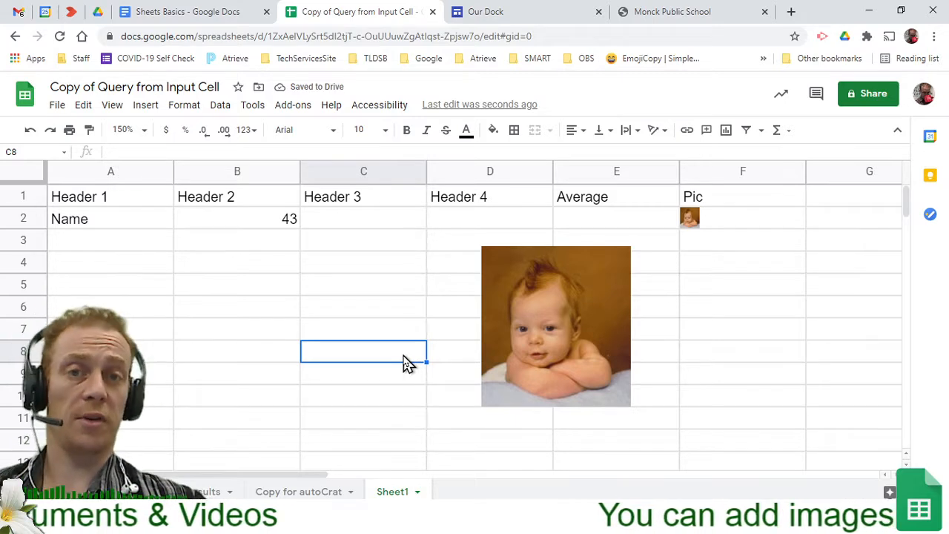
pyautogui.moveTo(542, 330); pyautogui.dragTo(733, 324)
pyautogui.click(578, 386)
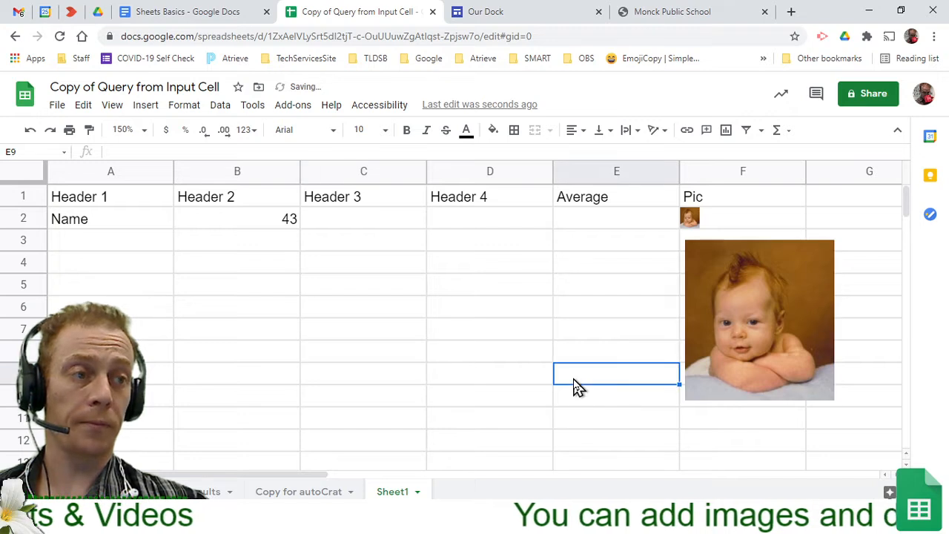
# - Select empty cell D7 and start a new drawing for the spreadsheet
pyautogui.click(482, 337)
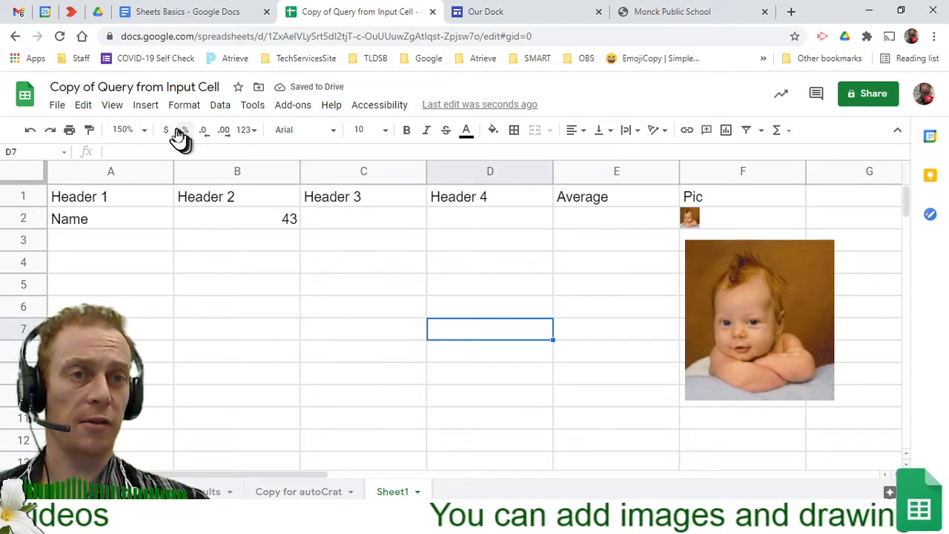
pyautogui.click(146, 105)
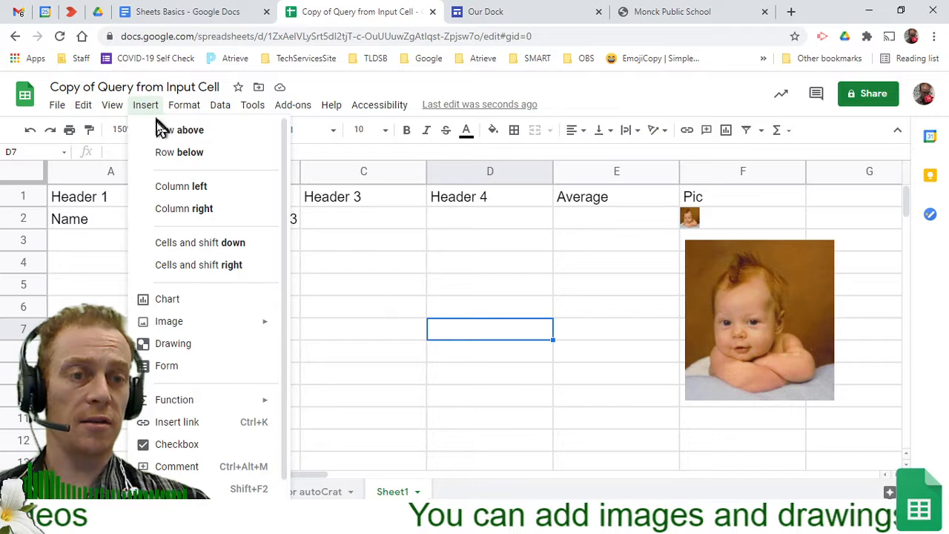
pyautogui.click(195, 348)
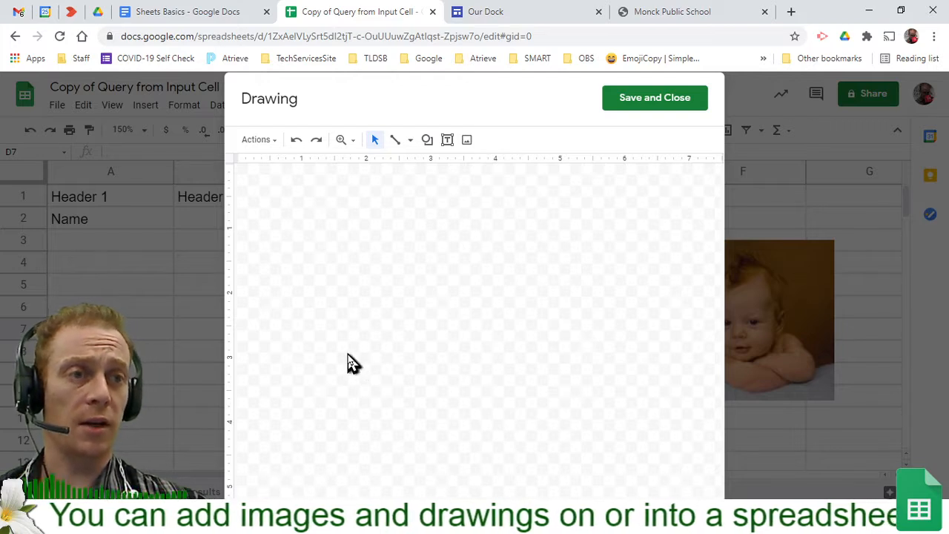
# - Insert Baby.jpg from the Pictures folder in My Drive into the drawing and position it near the middle of the canvas
pyautogui.click(469, 141)
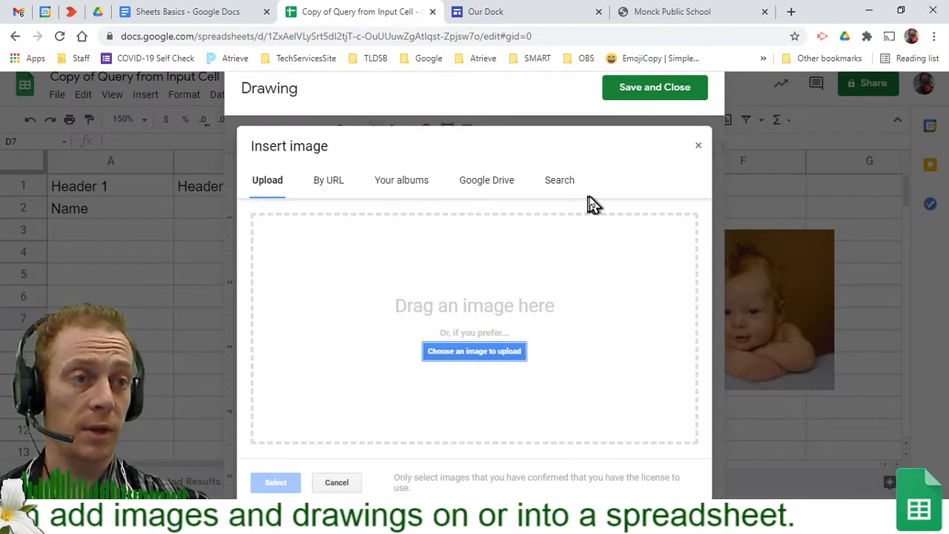
pyautogui.click(491, 188)
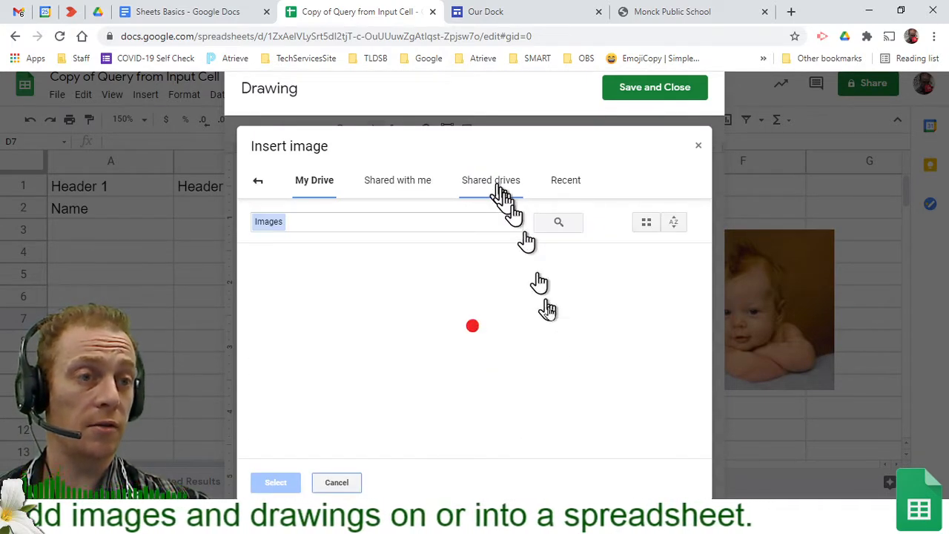
pyautogui.scroll(-4, 390, 347)
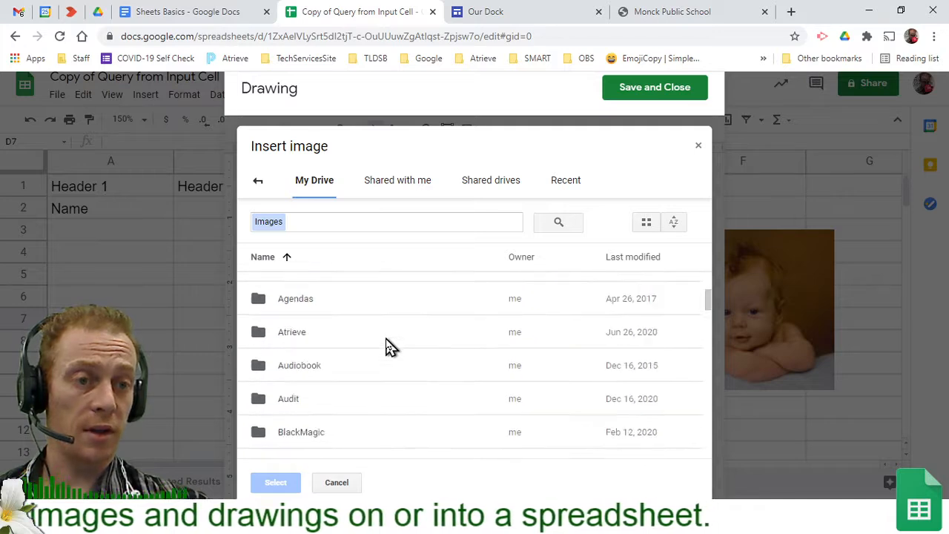
pyautogui.scroll(-6, 389, 347)
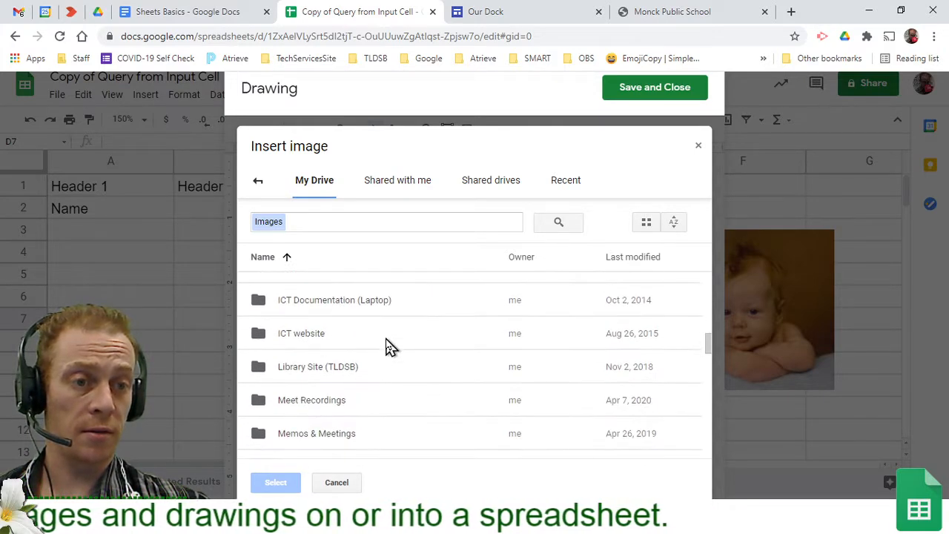
pyautogui.scroll(-3, 390, 347)
pyautogui.scroll(1, 388, 346)
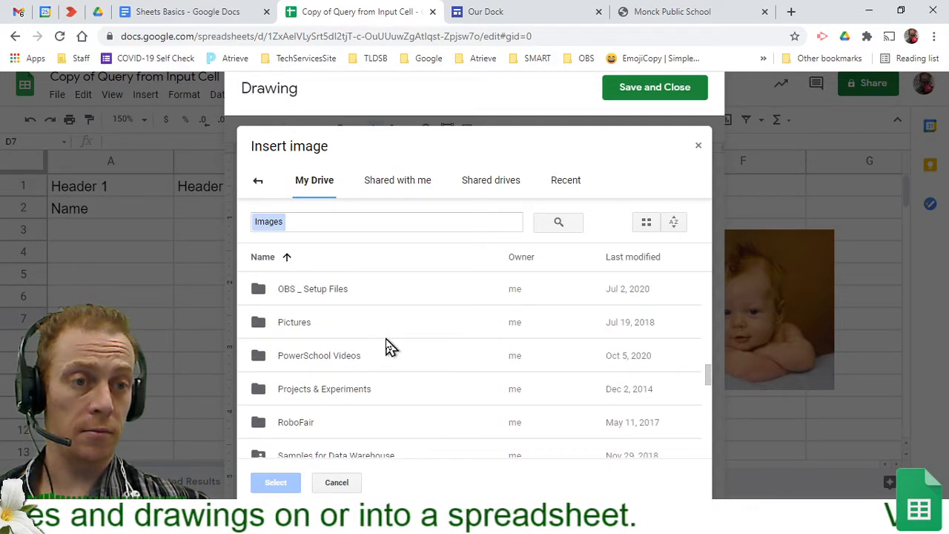
pyautogui.doubleClick(304, 325)
pyautogui.scroll(-8, 515, 365)
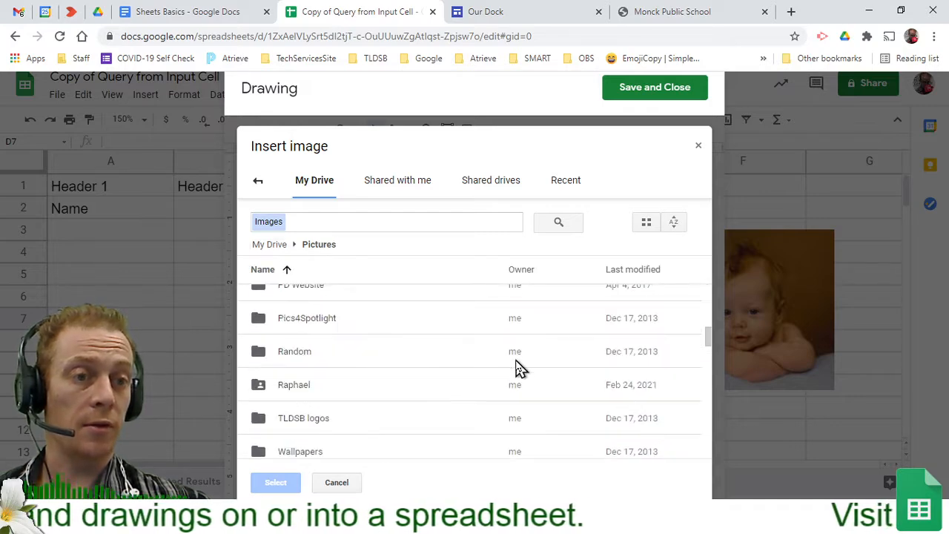
pyautogui.scroll(-5, 496, 372)
pyautogui.scroll(5, 495, 372)
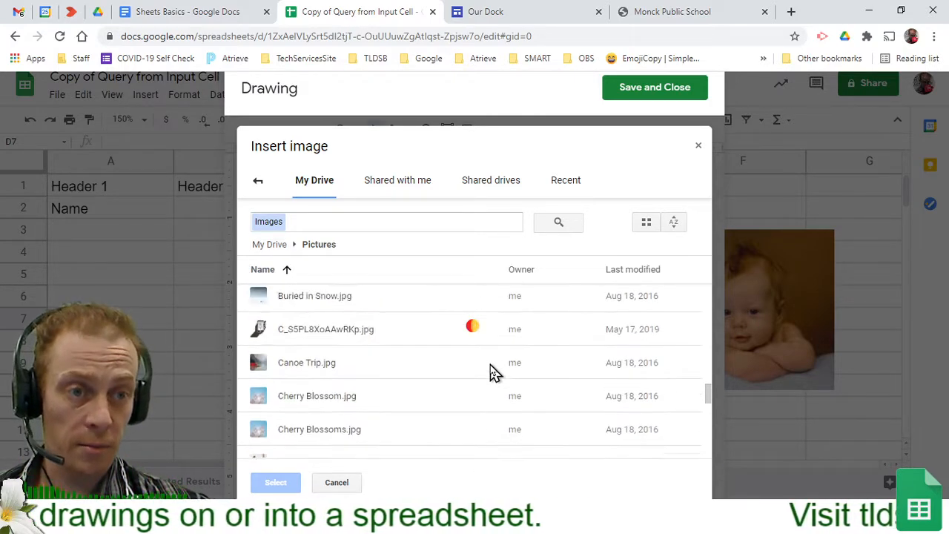
pyautogui.scroll(-2, 495, 373)
pyautogui.scroll(-2, 496, 373)
pyautogui.scroll(5, 496, 372)
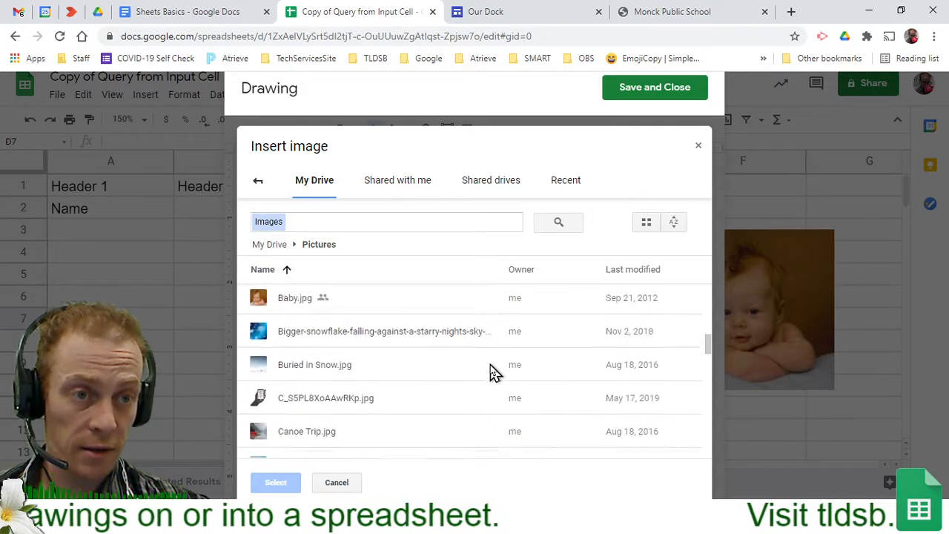
pyautogui.click(288, 368)
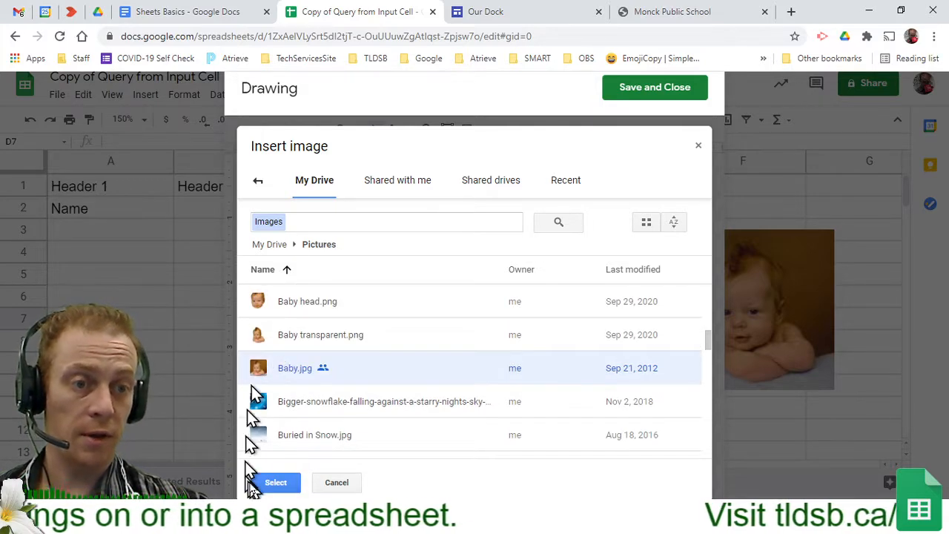
pyautogui.click(276, 483)
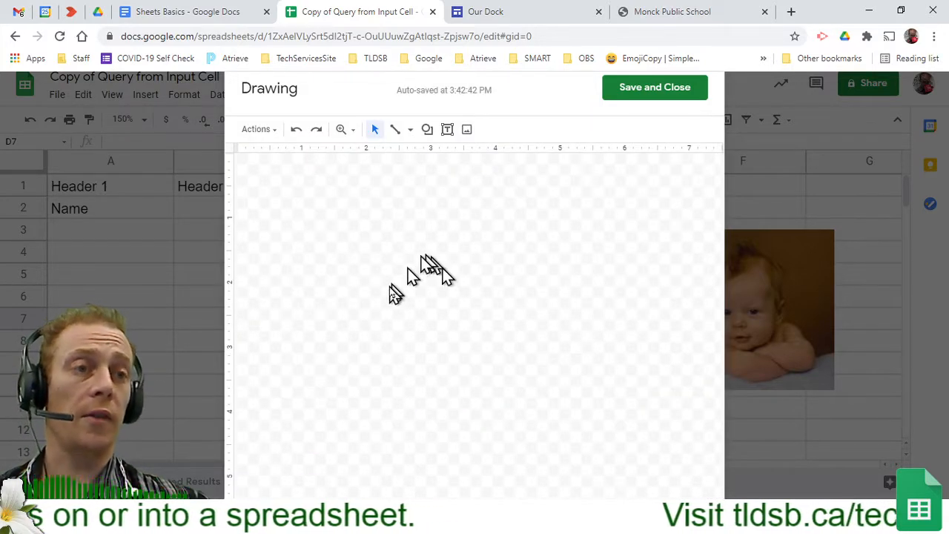
pyautogui.moveTo(358, 241); pyautogui.dragTo(464, 284)
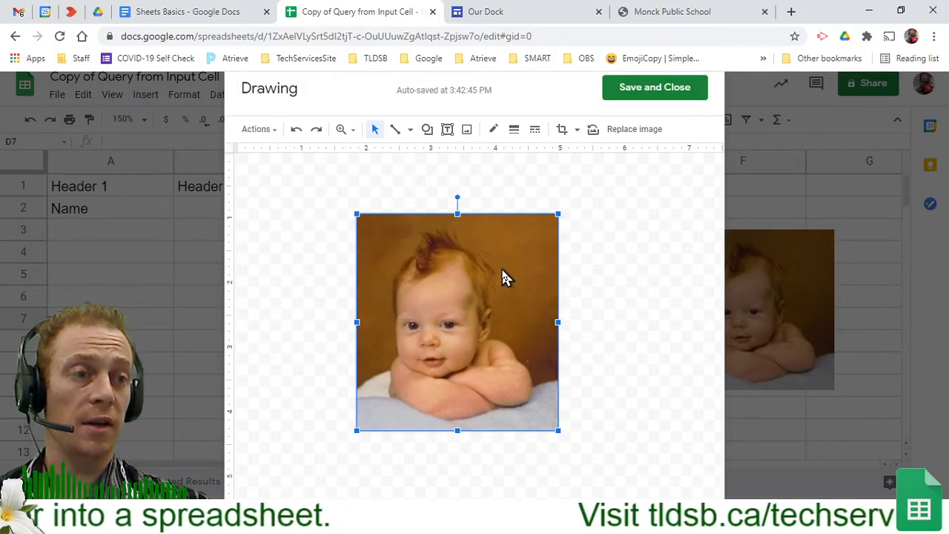
# - Crop the baby picture in the drawing on all four sides, closer around the head and arms, and deselect it
pyautogui.doubleClick(499, 273)
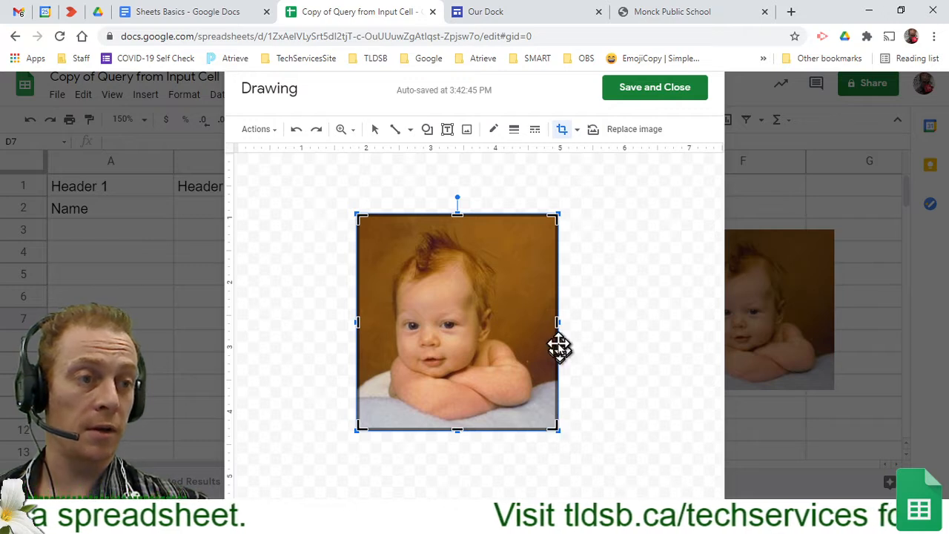
pyautogui.moveTo(558, 323); pyautogui.dragTo(541, 323)
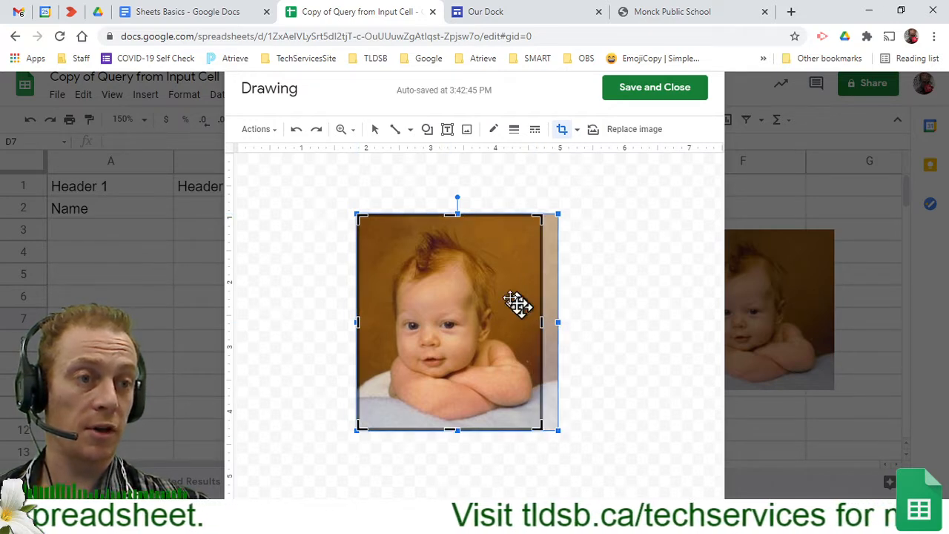
pyautogui.moveTo(376, 224); pyautogui.dragTo(375, 228)
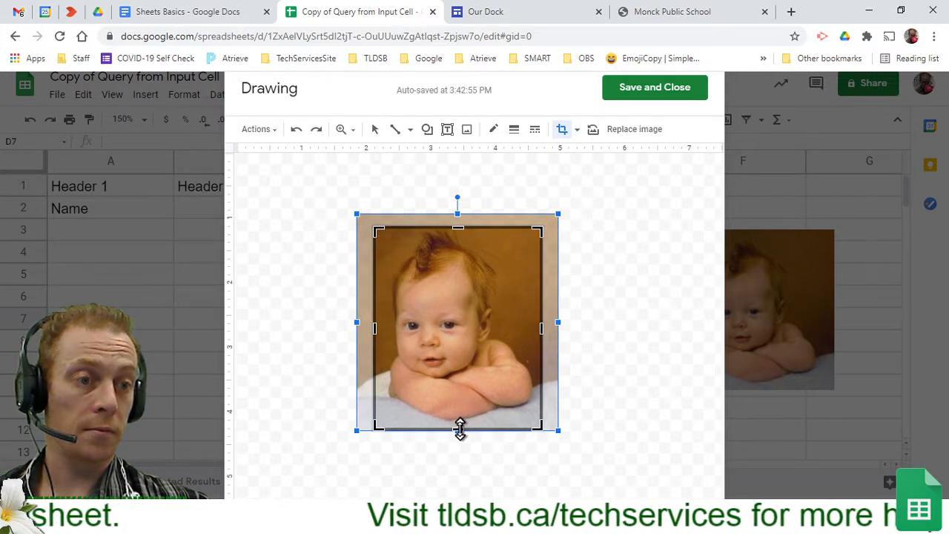
pyautogui.moveTo(460, 415); pyautogui.dragTo(459, 390)
pyautogui.press('Return')
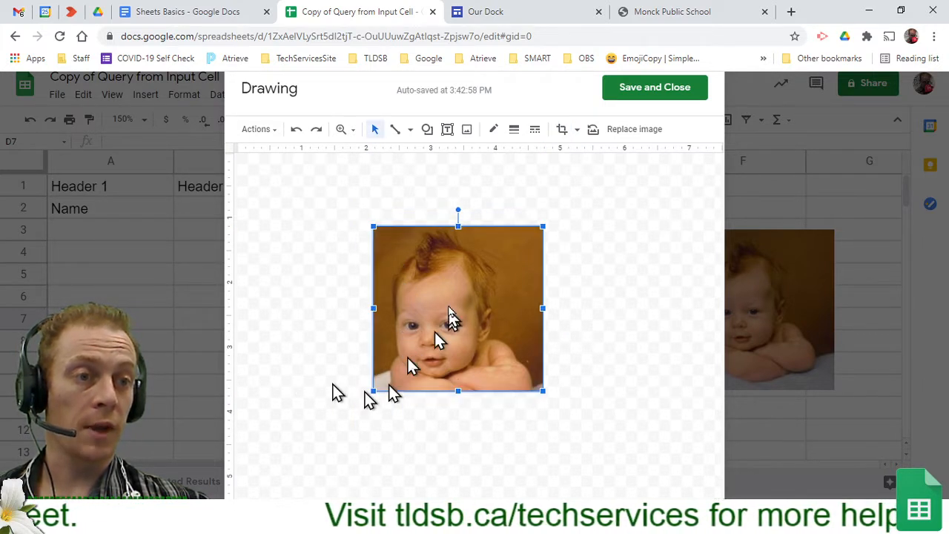
pyautogui.click(427, 209)
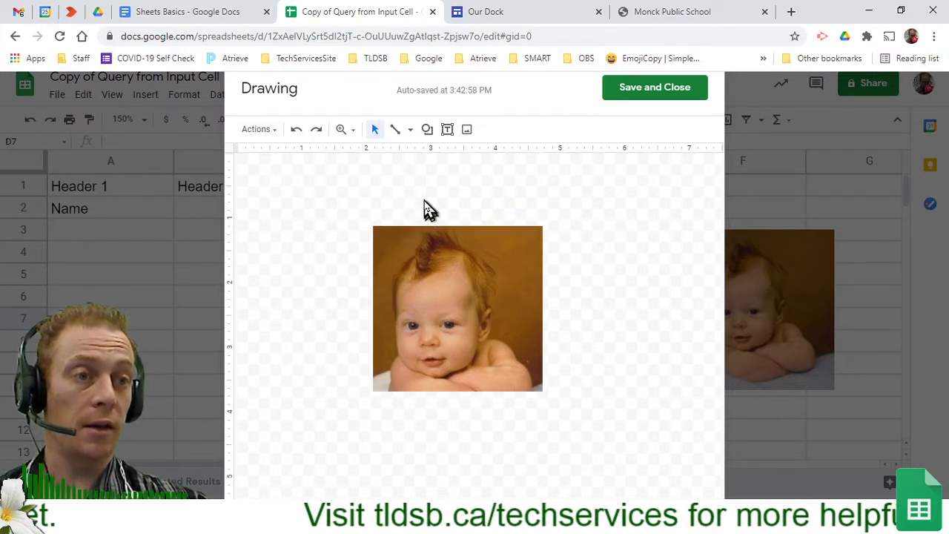
# - Add a text box just below the baby picture, slightly narrower than the picture, containing the text "Name"
pyautogui.click(449, 131)
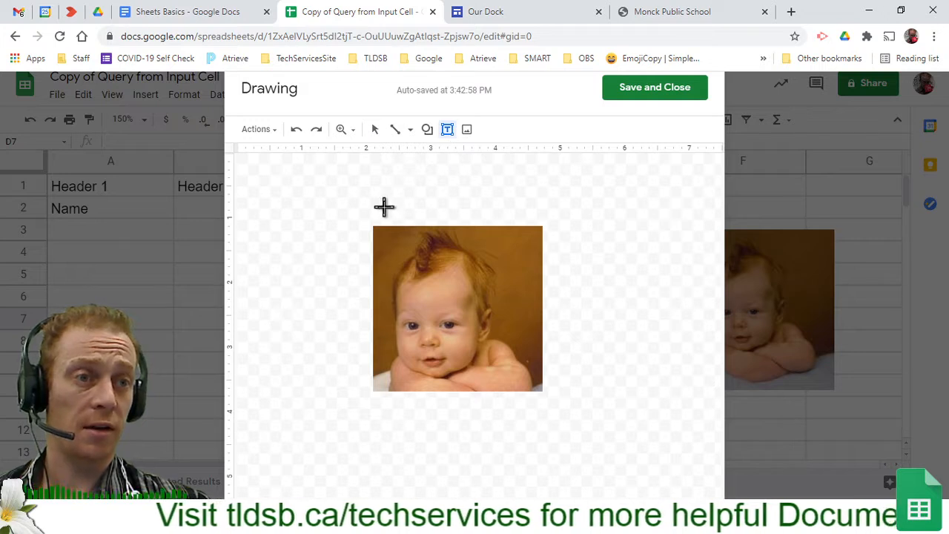
pyautogui.moveTo(392, 406); pyautogui.dragTo(525, 428)
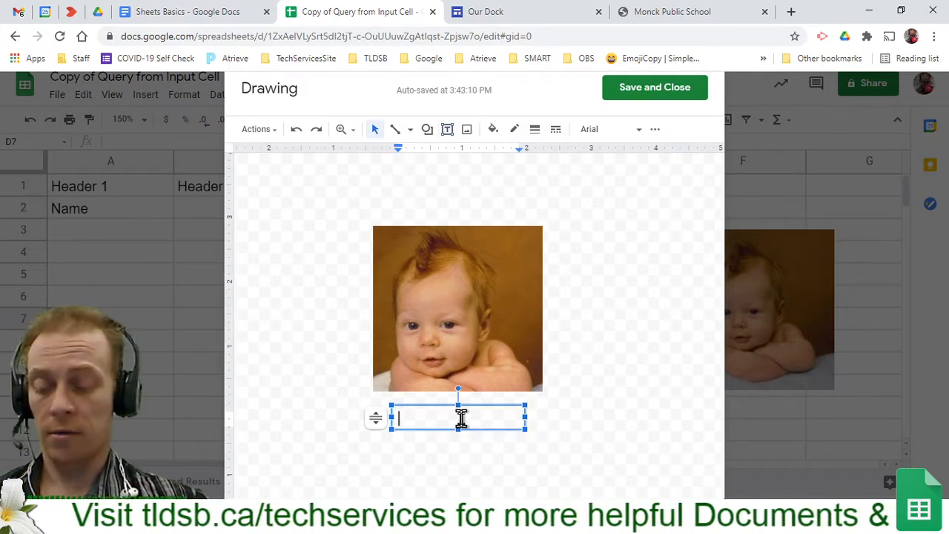
pyautogui.write('Name')
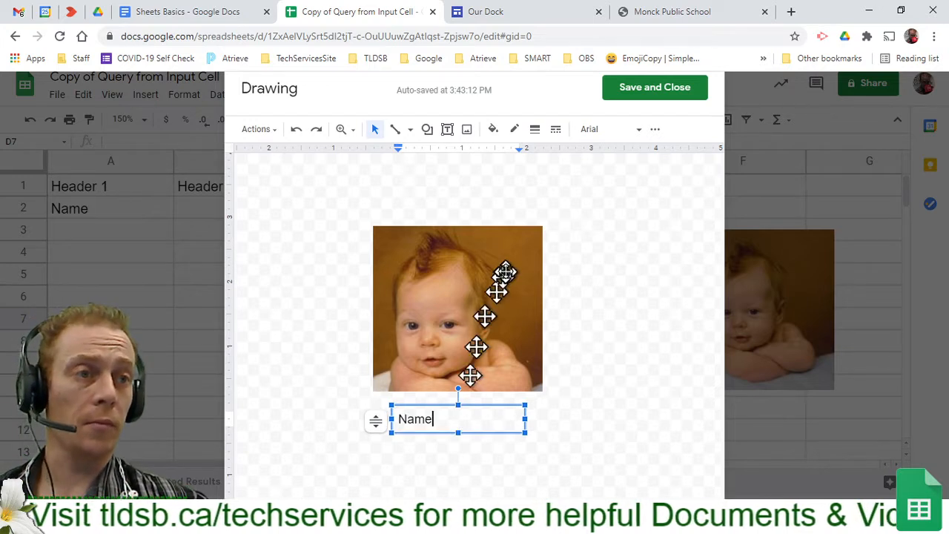
# - Centre the "Name" text below the picture horizontally and make it bold
pyautogui.click(657, 130)
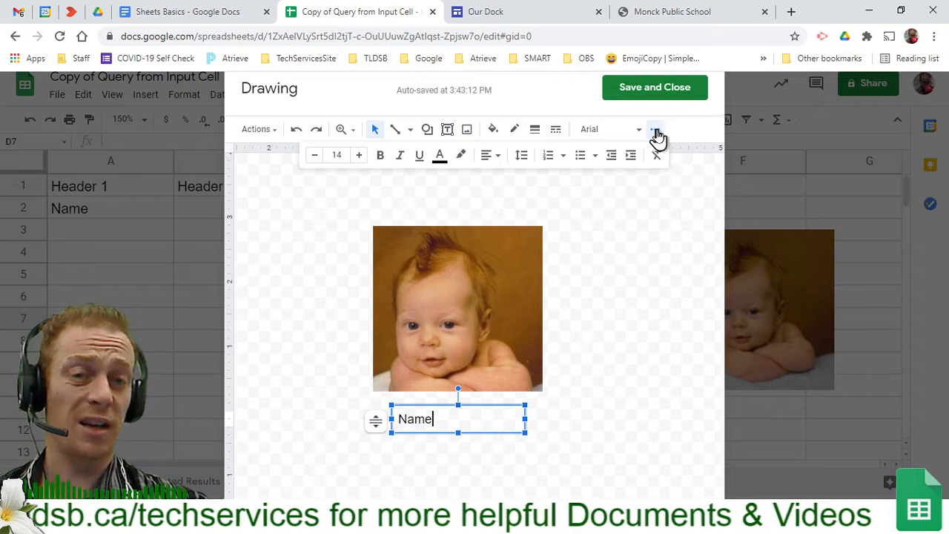
pyautogui.click(491, 158)
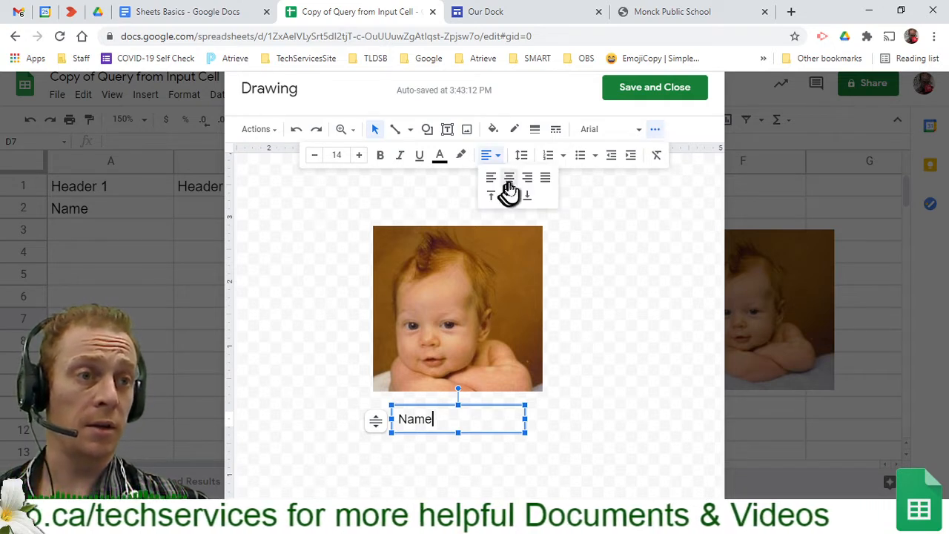
pyautogui.click(509, 181)
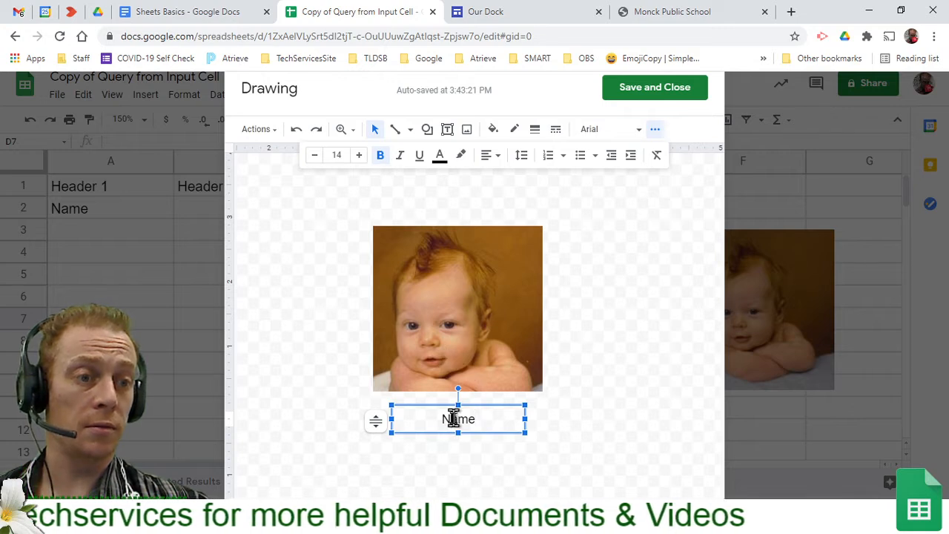
pyautogui.click(380, 155)
pyautogui.click(487, 196)
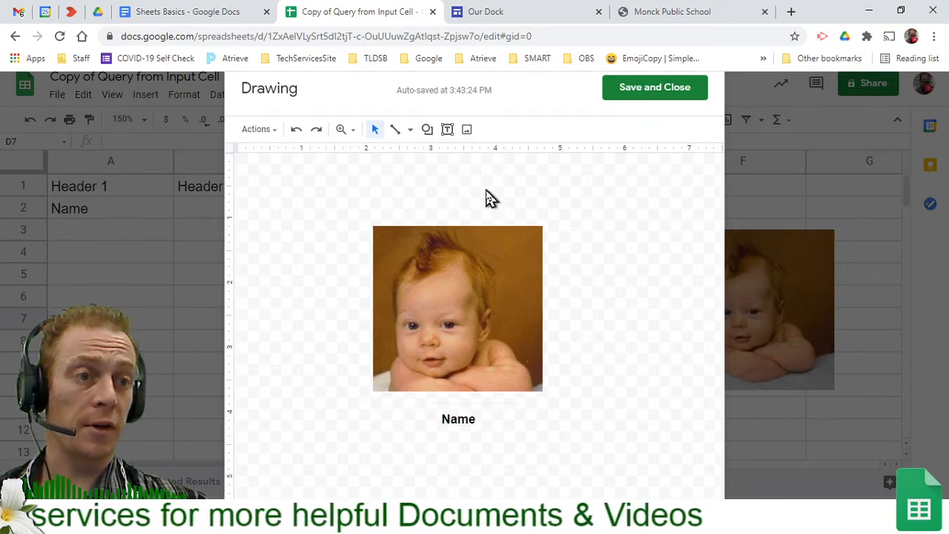
# - Draw a rounded rectangle just above the baby picture, nearly as wide as the picture, and increase its corner rounding to fully round ends
pyautogui.click(427, 130)
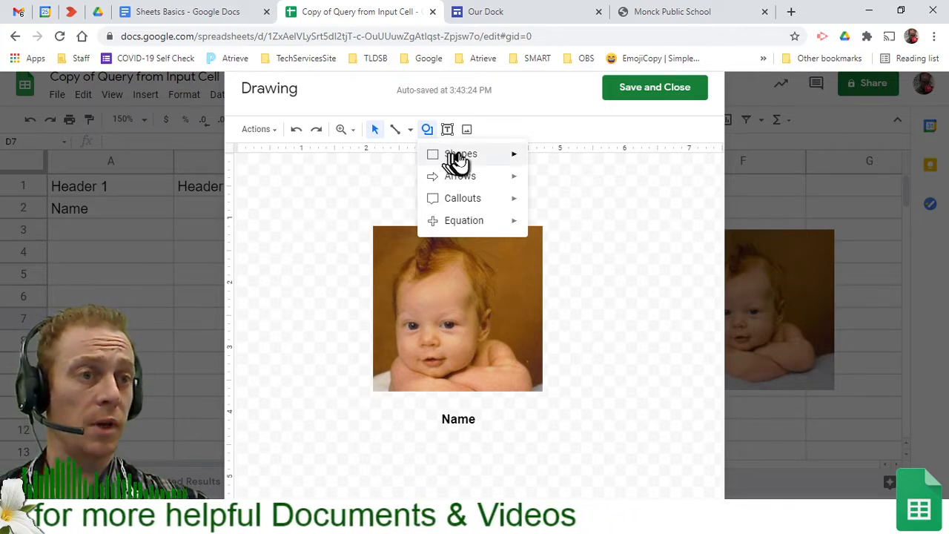
pyautogui.moveTo(469, 160)
pyautogui.click(557, 167)
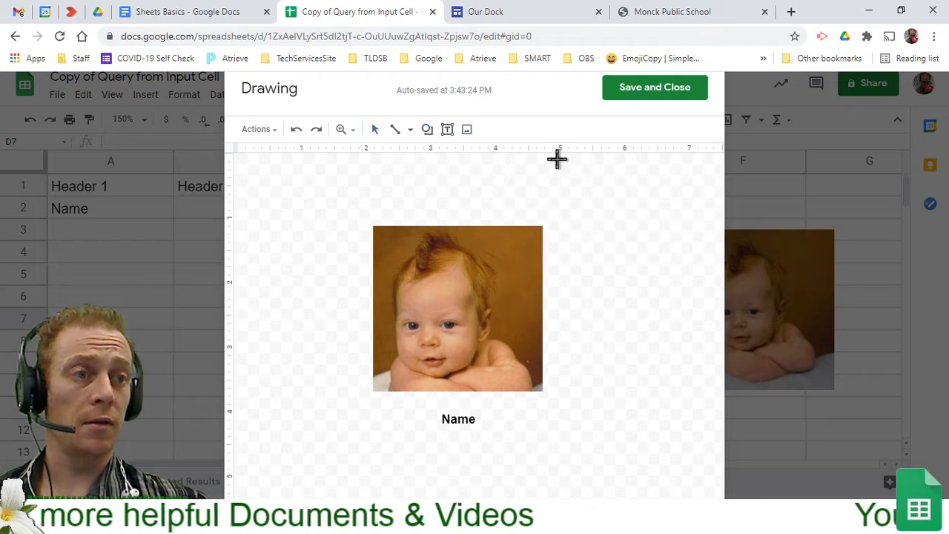
pyautogui.moveTo(379, 186); pyautogui.dragTo(528, 219)
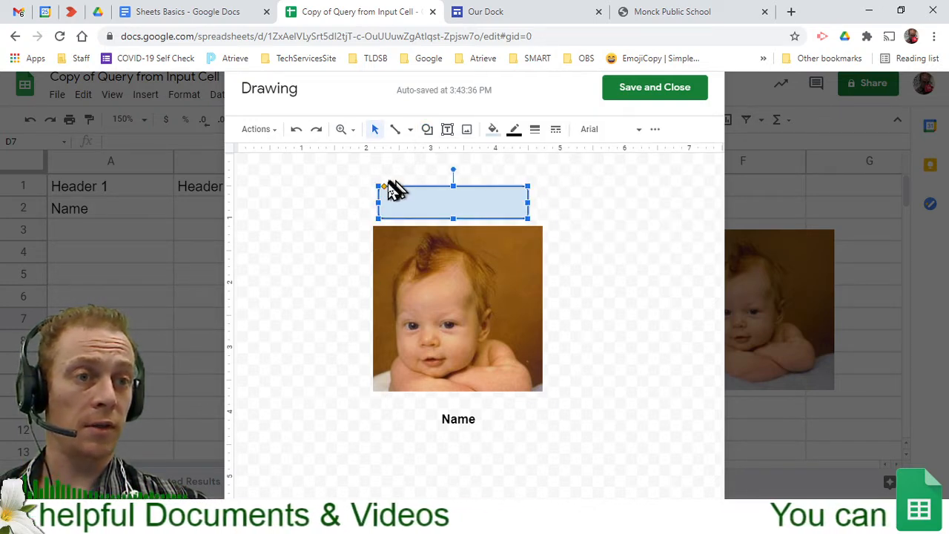
pyautogui.moveTo(383, 186); pyautogui.dragTo(394, 187)
# - Add the text "Name" inside the rounded rectangle and centre it horizontally
pyautogui.doubleClick(440, 209)
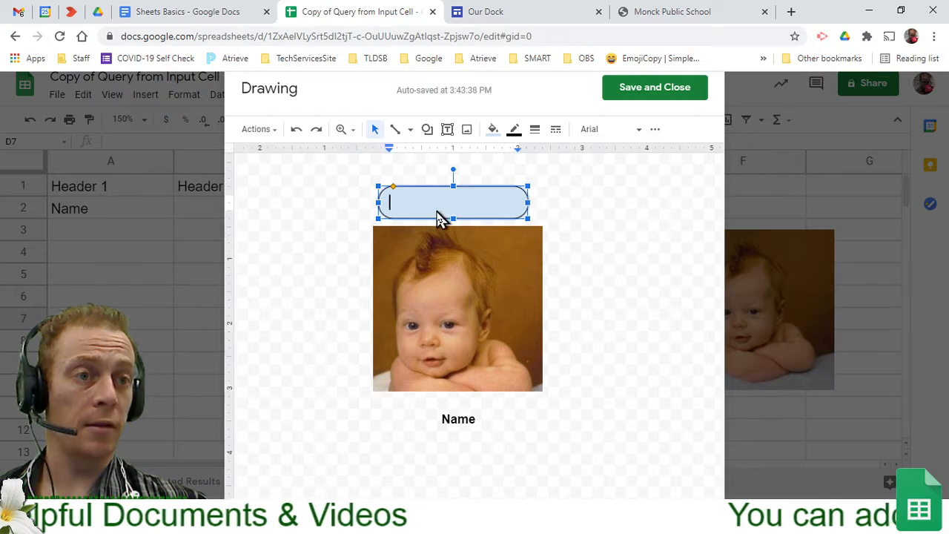
pyautogui.write('ame')
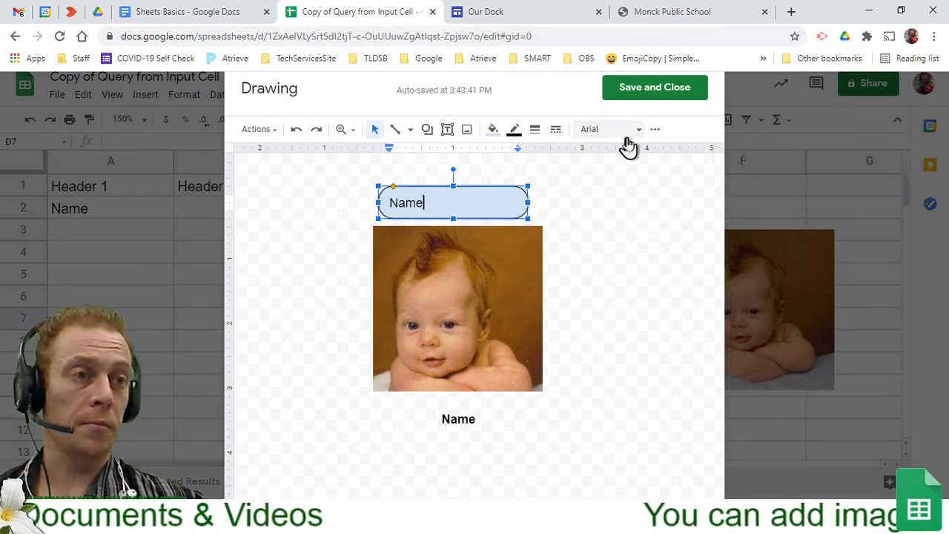
pyautogui.click(655, 129)
pyautogui.click(488, 168)
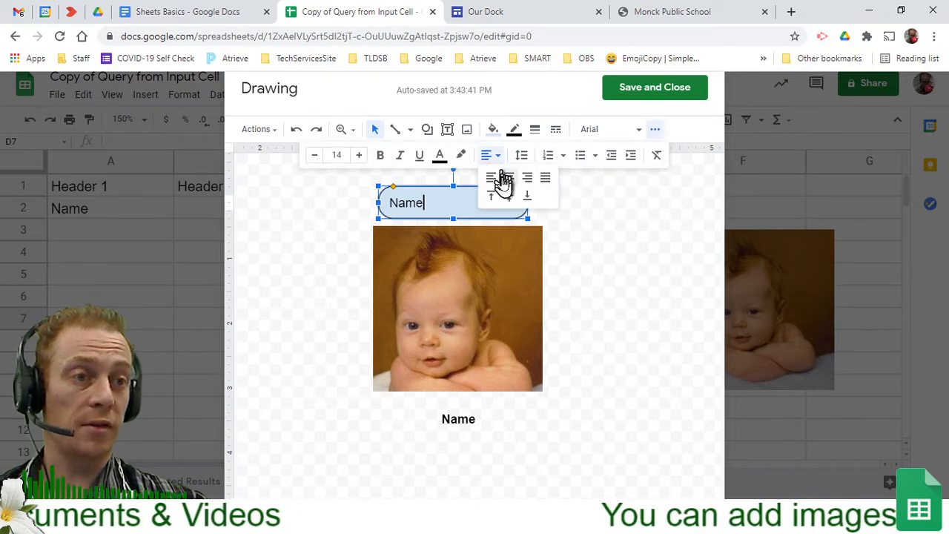
pyautogui.click(510, 178)
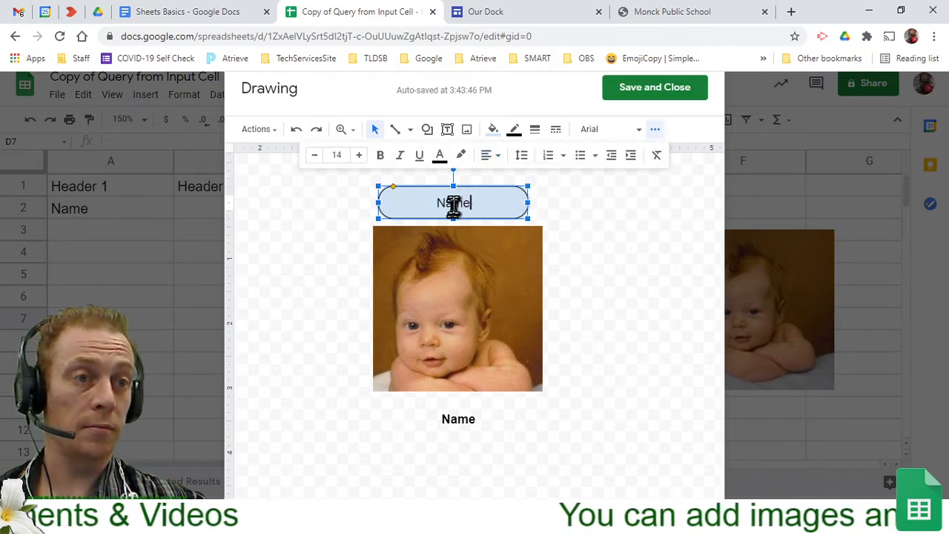
# - Make the "Name" text in the rounded rectangle red and bold, and deselect the shape
pyautogui.click(440, 157)
pyautogui.click(460, 200)
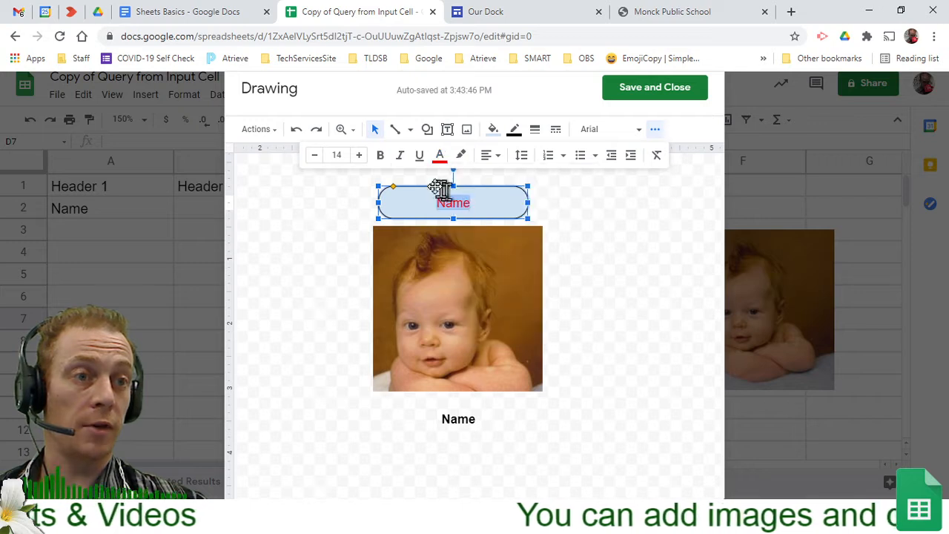
pyautogui.click(575, 232)
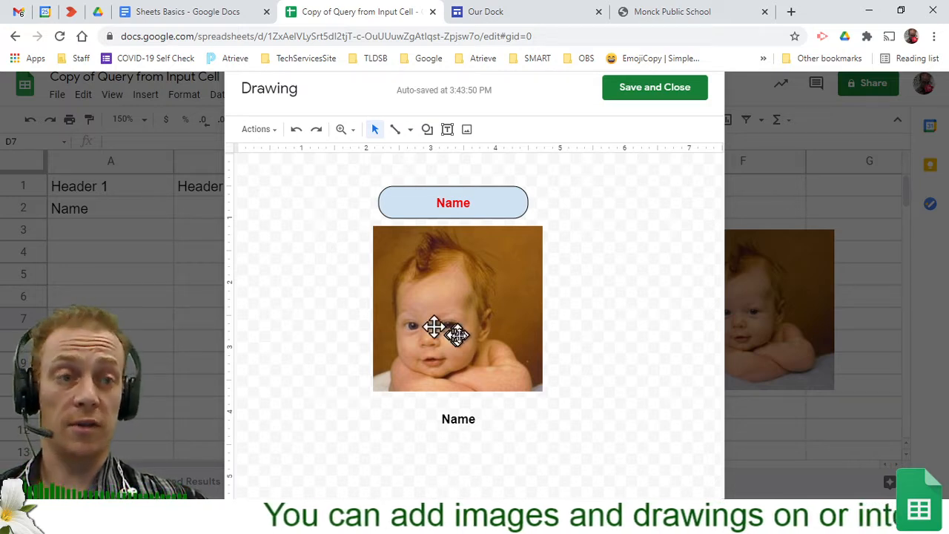
# - Replace the baby picture in the drawing with a text box holding several lines of random filler text below the rounded rectangle
pyautogui.click(493, 286)
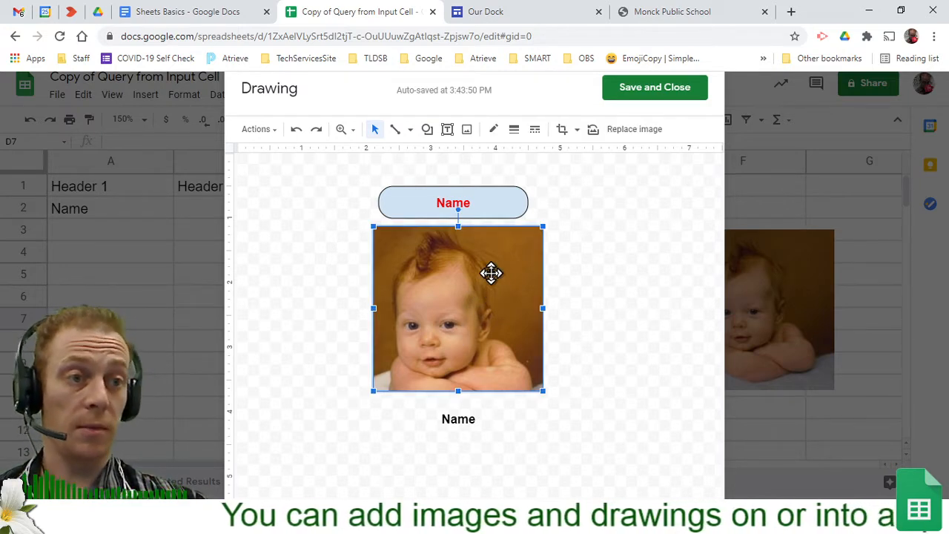
pyautogui.press('Delete')
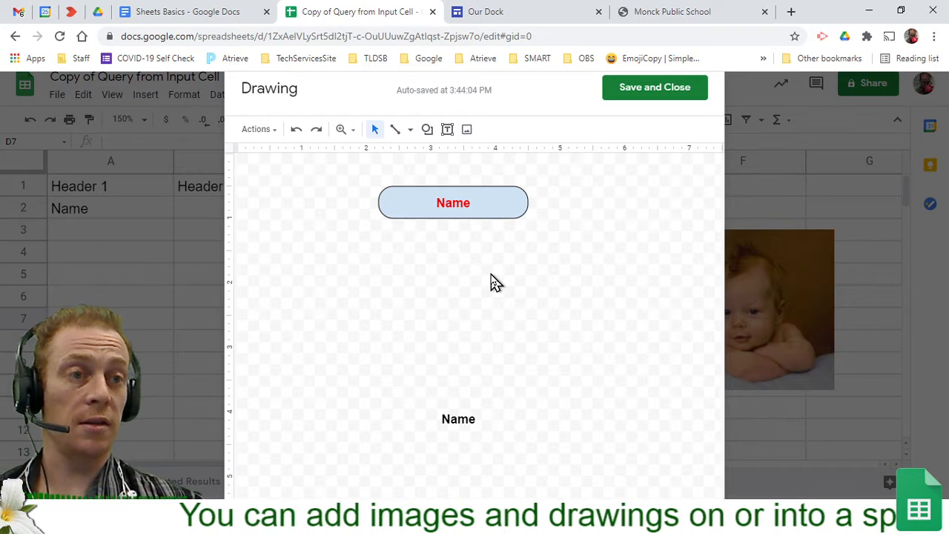
pyautogui.click(448, 130)
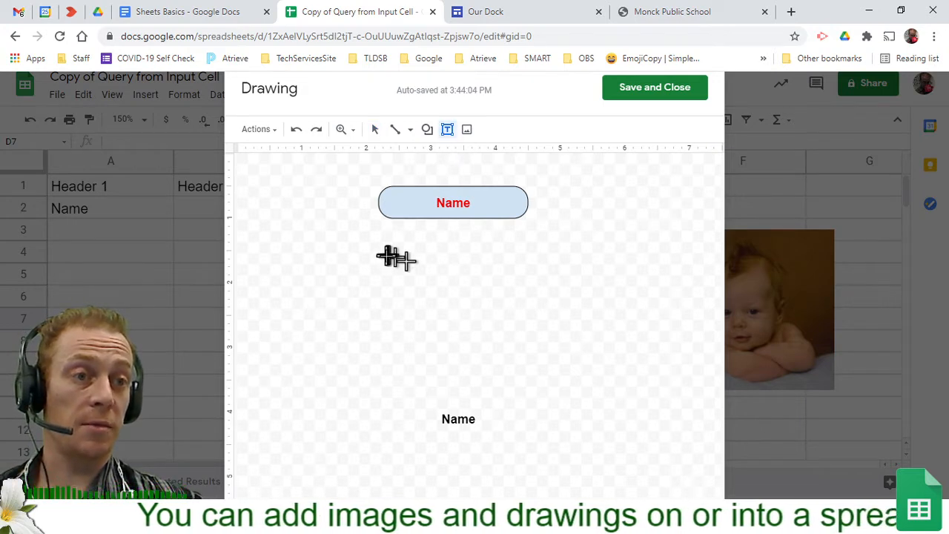
pyautogui.moveTo(394, 230); pyautogui.dragTo(522, 393)
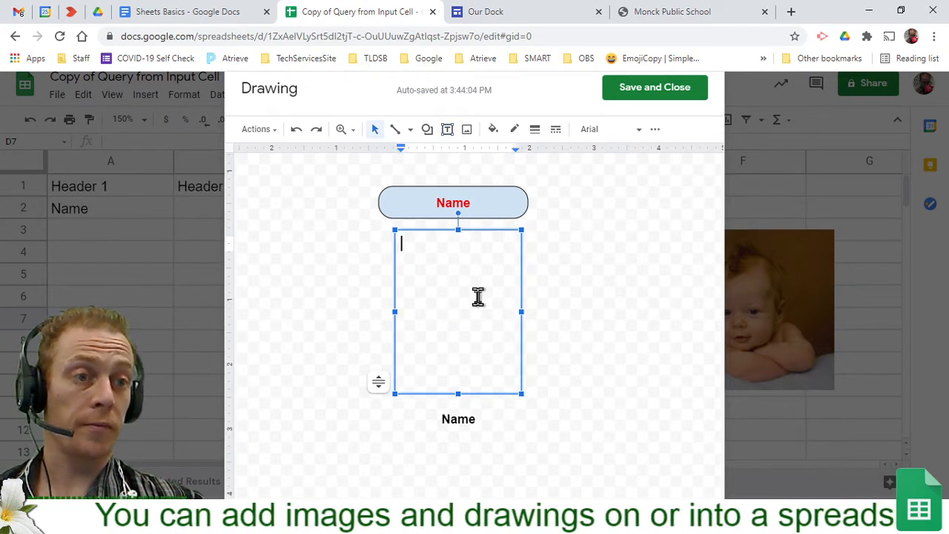
pyautogui.write('asklfj aksjhgf asjh;asjh iu')
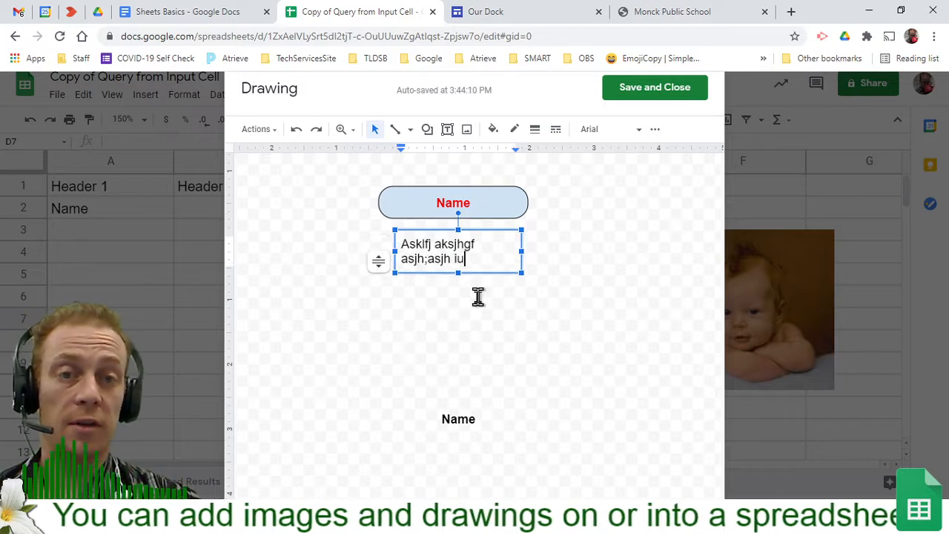
pyautogui.write('sgd flkshys lhasl ufasl ihasl udfy aisdiuas fiauh')
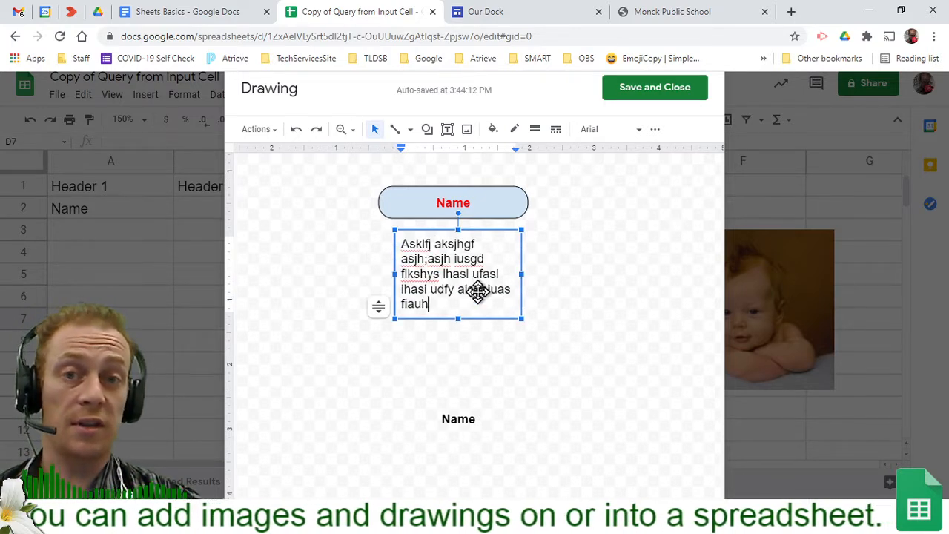
pyautogui.write(' ua s liasduhfksu d')
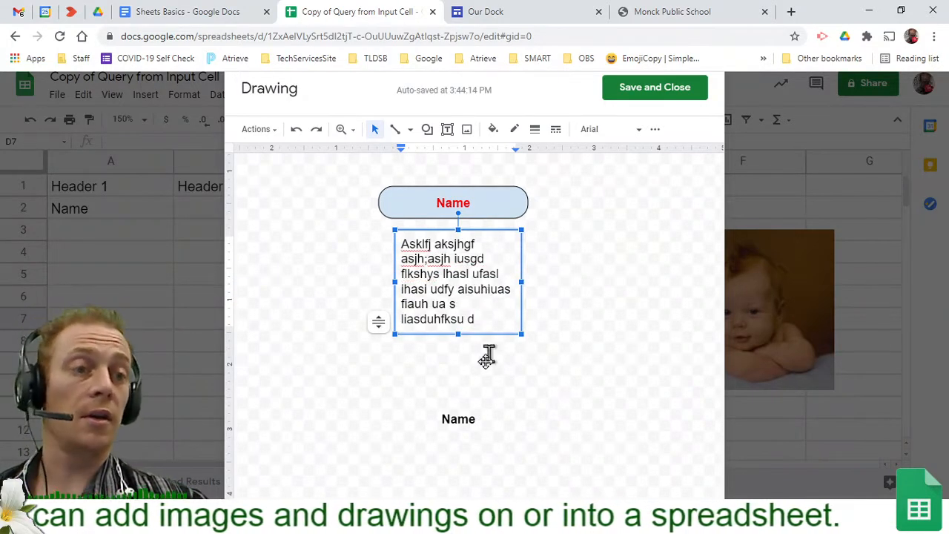
# - Move the lower "Name" text up to just beneath the filler text, centre both under the rounded rectangle, and deselect
pyautogui.click(468, 409)
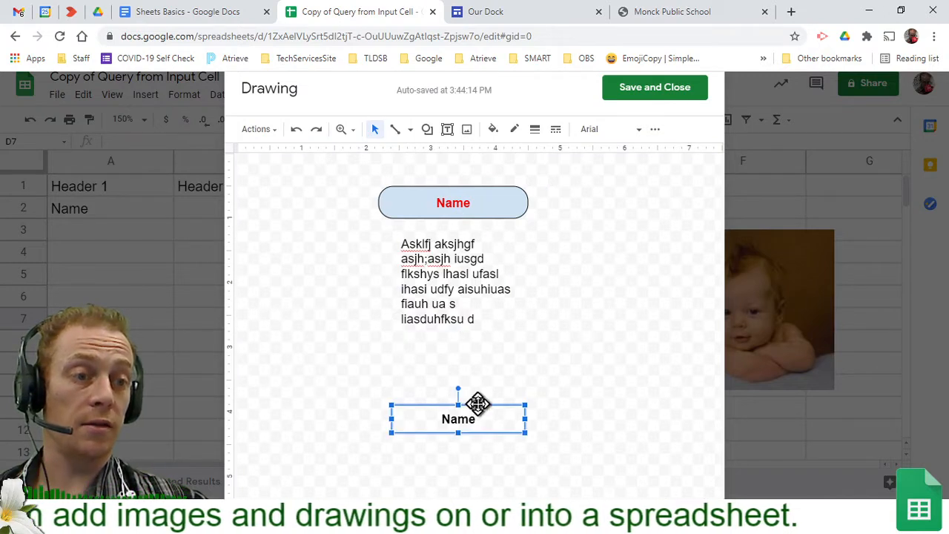
pyautogui.moveTo(477, 404); pyautogui.dragTo(477, 339)
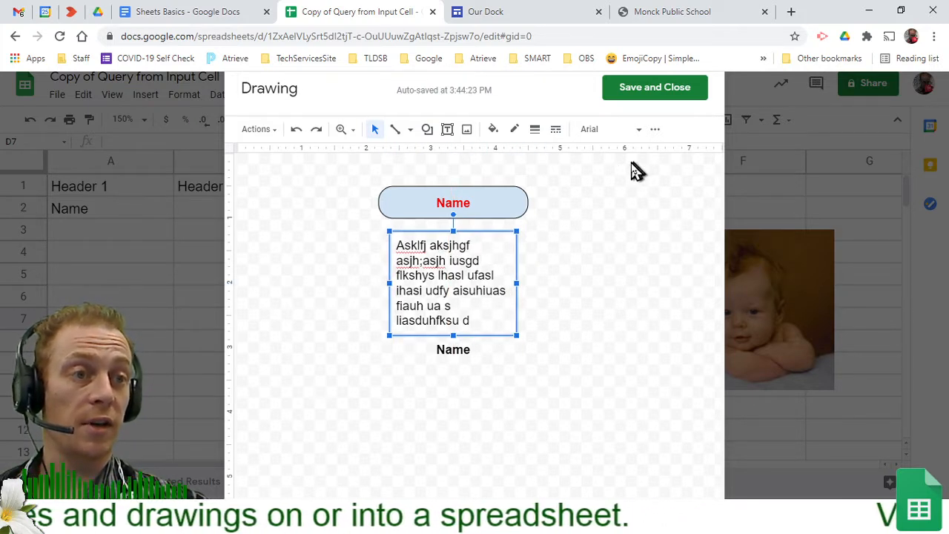
pyautogui.click(586, 199)
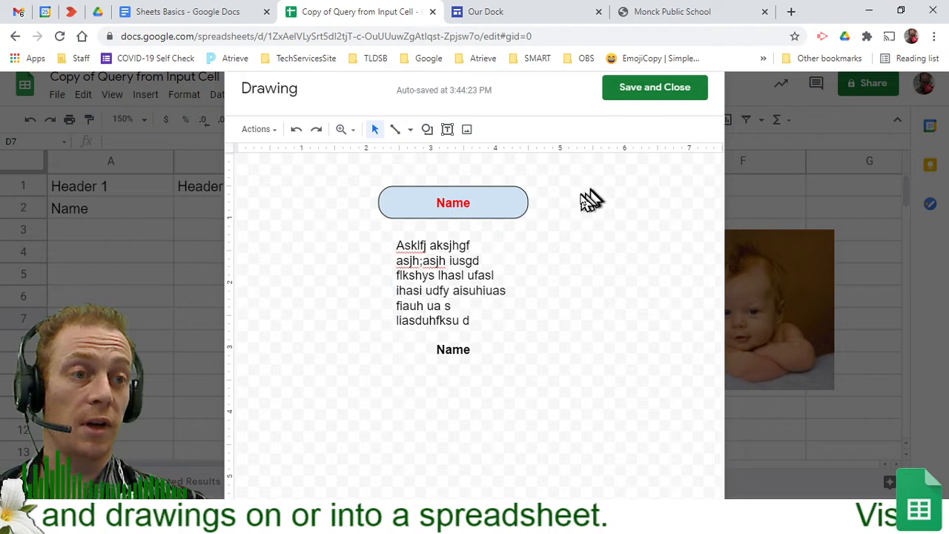
# - Draw a small right-pointing block arrow to the left of the filler text's first lines, and save the drawing into the sheet
pyautogui.click(428, 130)
pyautogui.moveTo(474, 186)
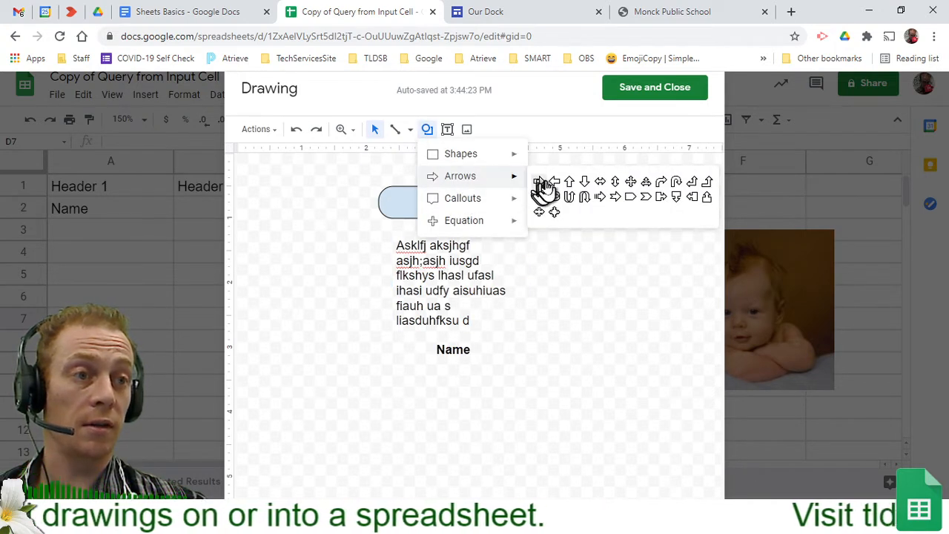
pyautogui.click(544, 180)
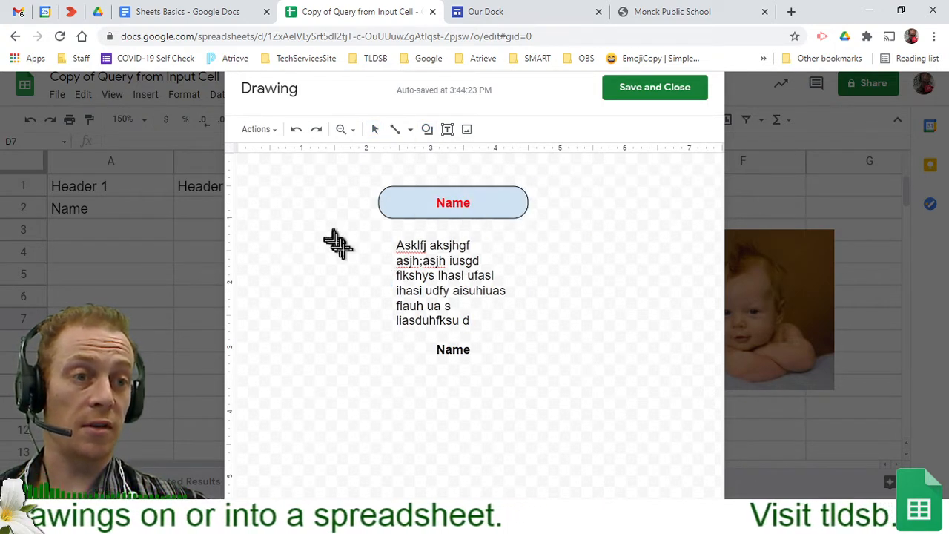
pyautogui.moveTo(335, 244); pyautogui.dragTo(379, 277)
pyautogui.click(586, 256)
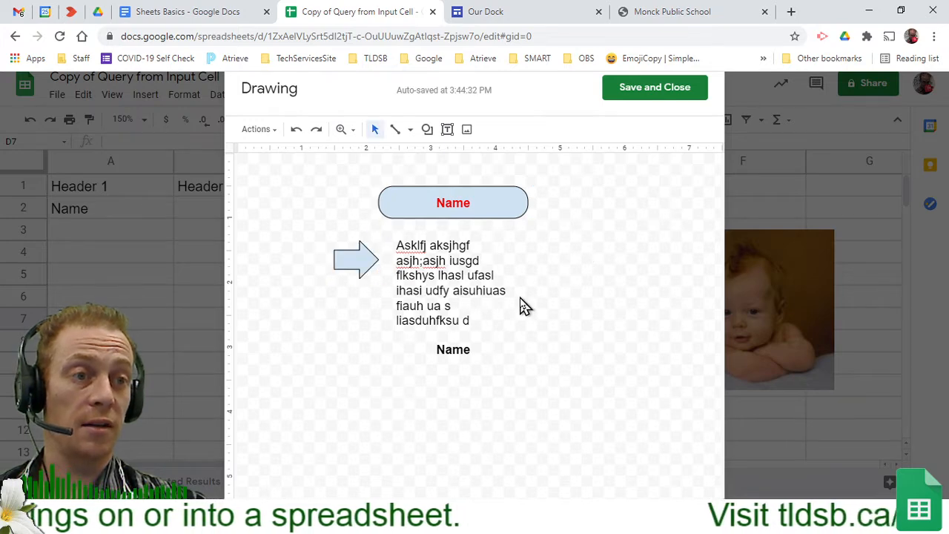
pyautogui.click(651, 97)
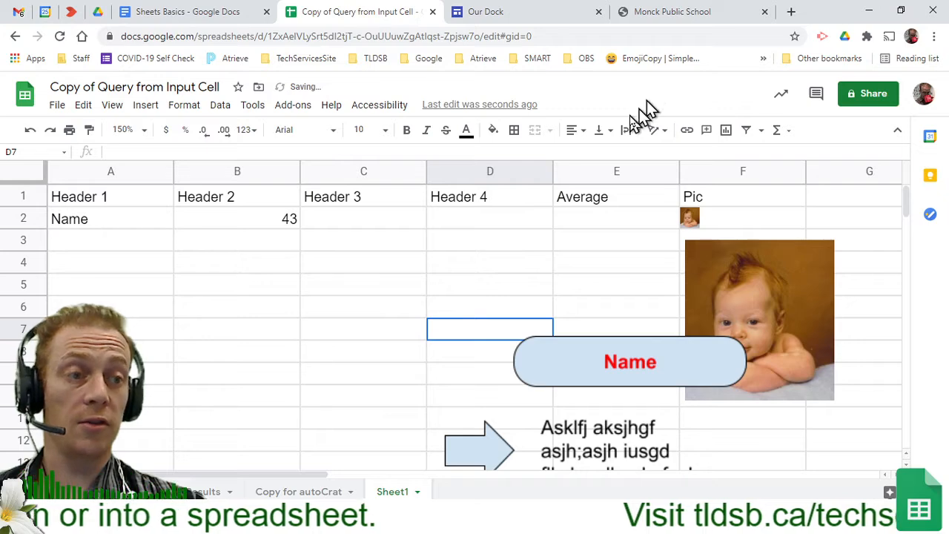
# - Shrink the inserted drawing and place it across columns B and C, starting at row 3, and deselect it
pyautogui.click(612, 359)
pyautogui.moveTo(612, 361)
pyautogui.mouseDown()
pyautogui.moveTo(556, 350)
pyautogui.moveTo(466, 278)
pyautogui.mouseUp()
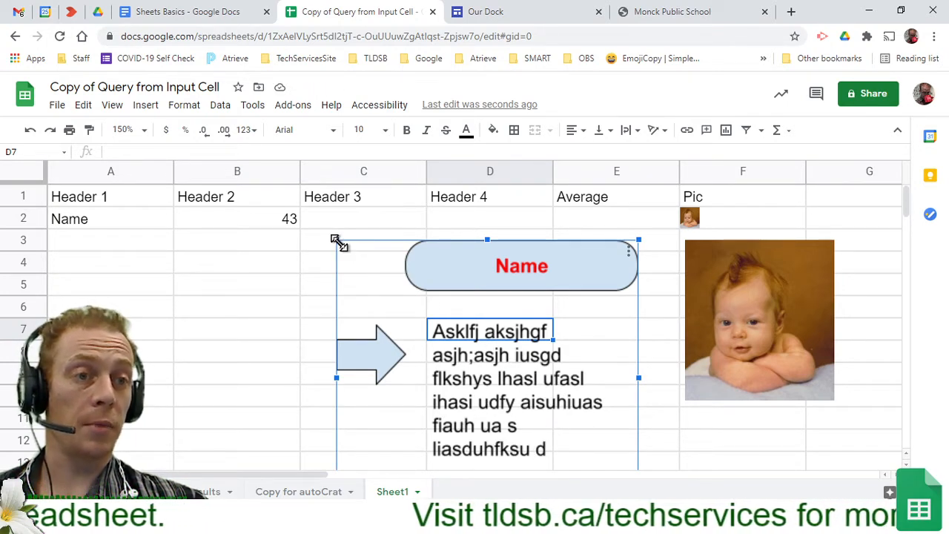
pyautogui.moveTo(338, 243)
pyautogui.mouseDown()
pyautogui.moveTo(409, 322)
pyautogui.moveTo(451, 344)
pyautogui.mouseUp()
pyautogui.moveTo(577, 423)
pyautogui.mouseDown()
pyautogui.moveTo(545, 339)
pyautogui.moveTo(381, 314)
pyautogui.moveTo(348, 361)
pyautogui.mouseUp()
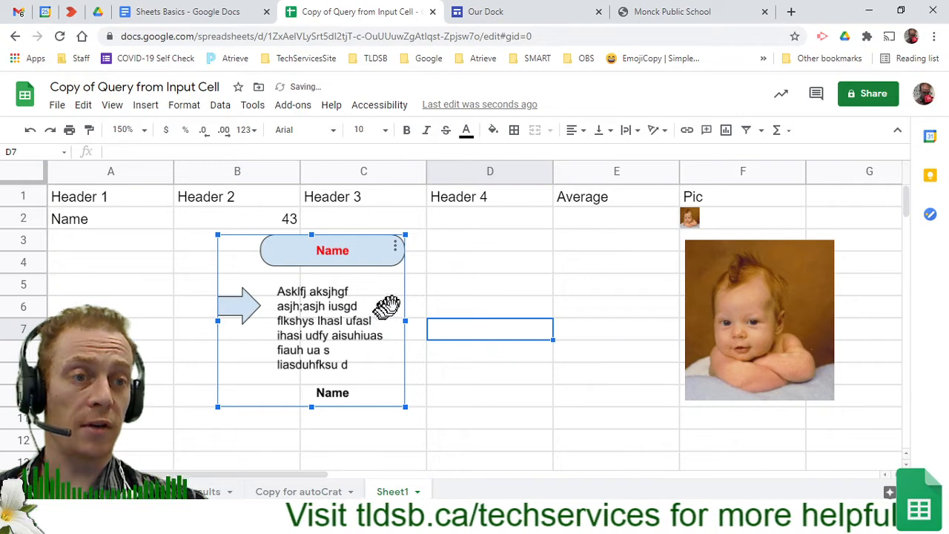
pyautogui.click(423, 276)
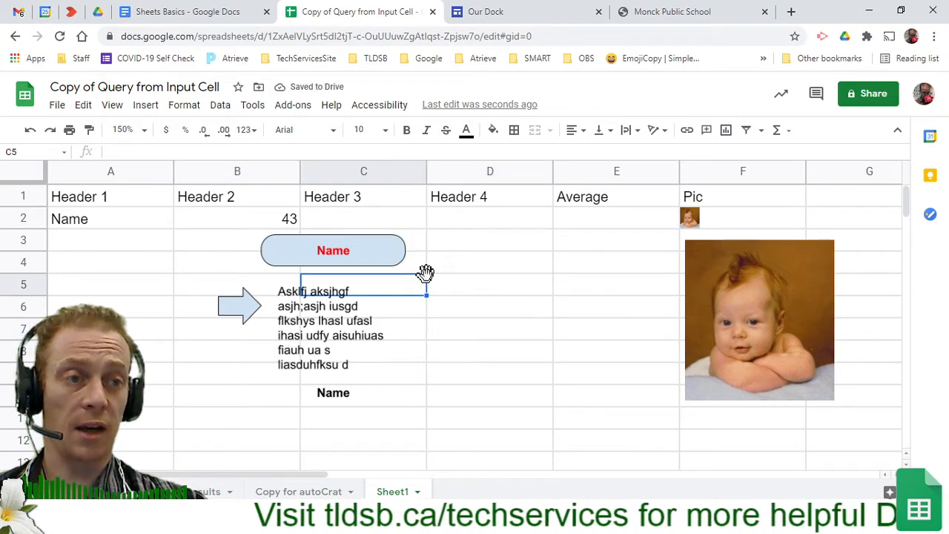
pyautogui.click(476, 294)
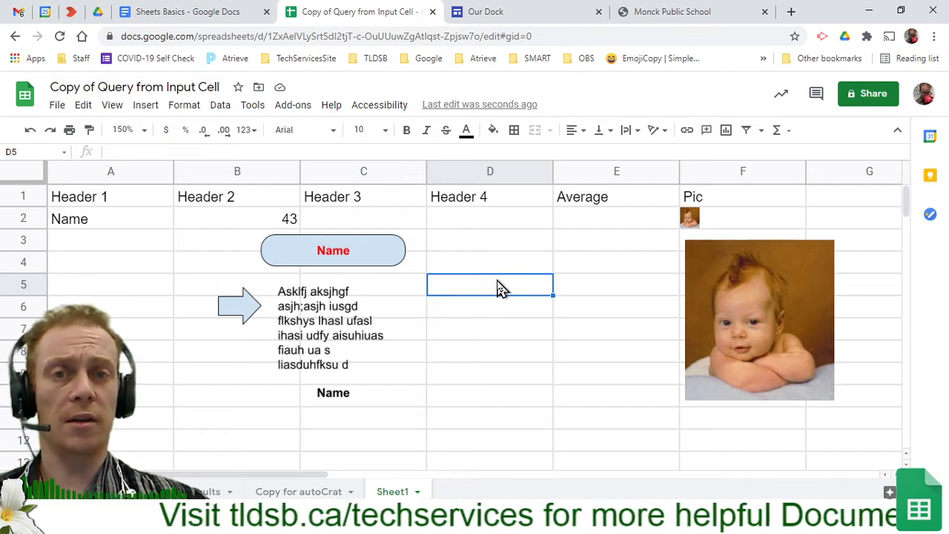
pyautogui.click(488, 221)
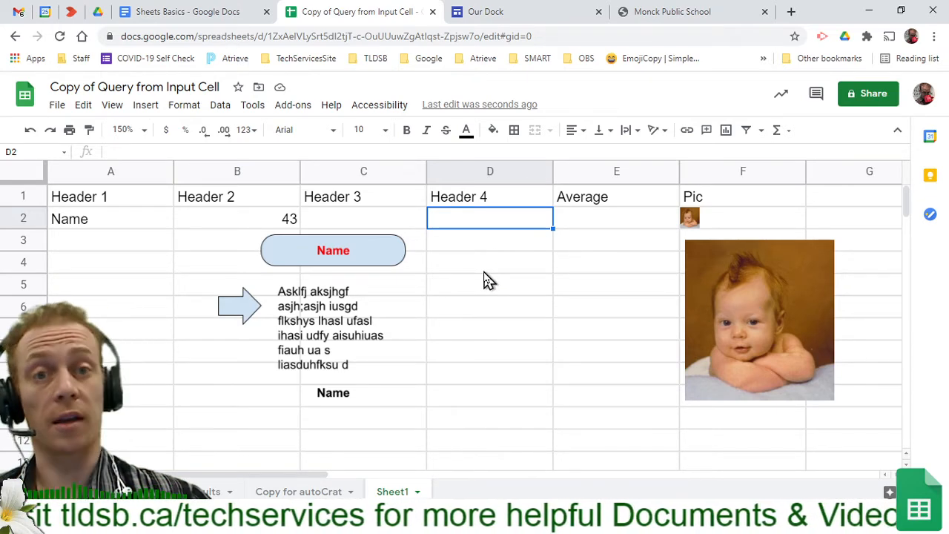
pyautogui.click(684, 213)
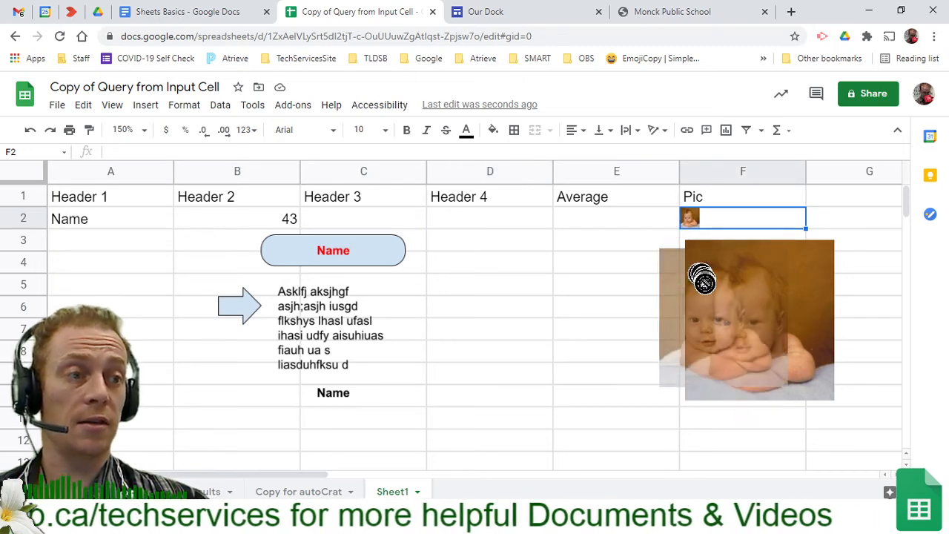
pyautogui.click(333, 252)
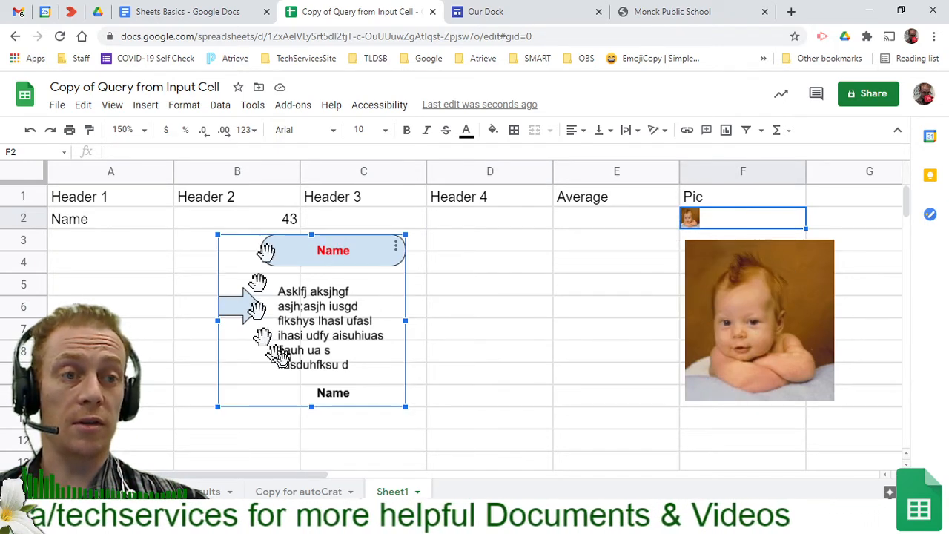